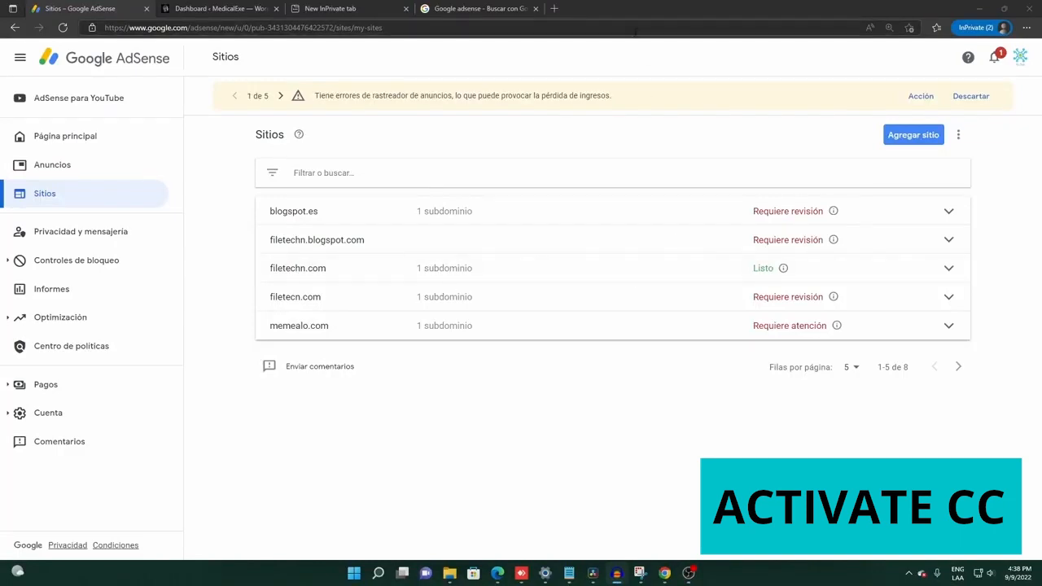
Step: View the Google search results for "Google adsense" and return to the AdSense sites list
left_click(477, 8)
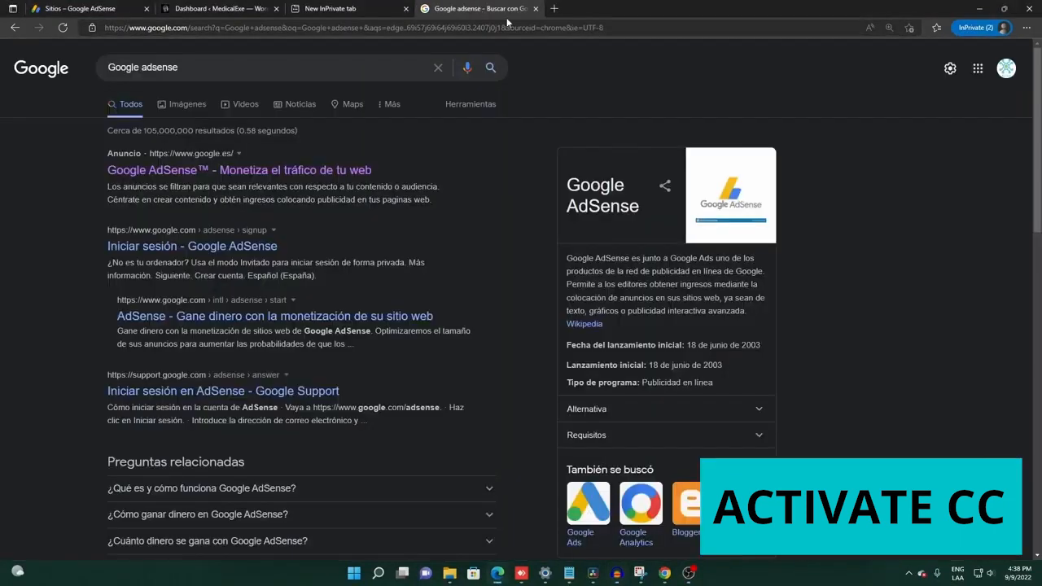
left_click_drag(169, 66, 66, 62)
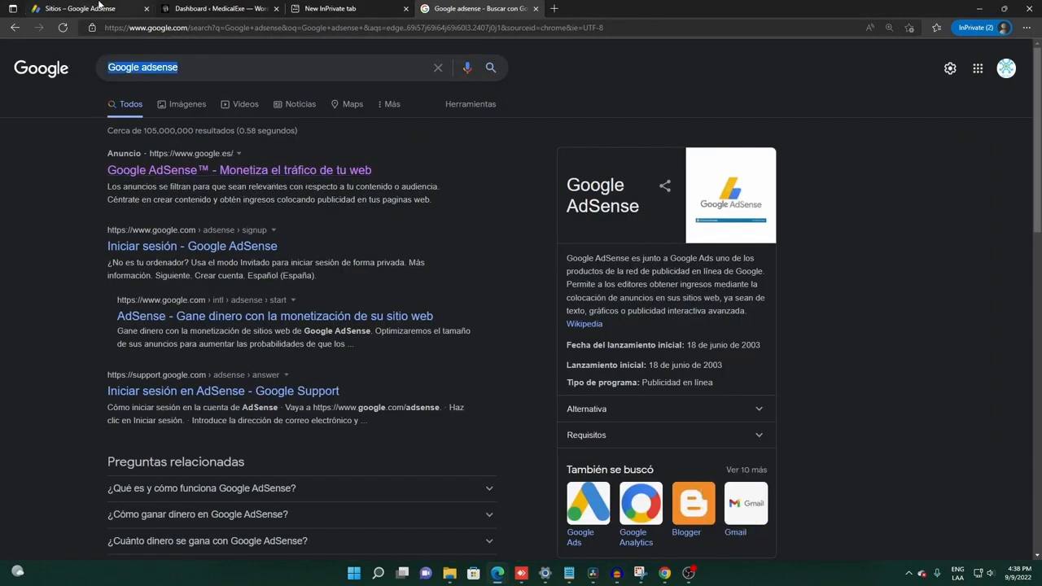
left_click(98, 7)
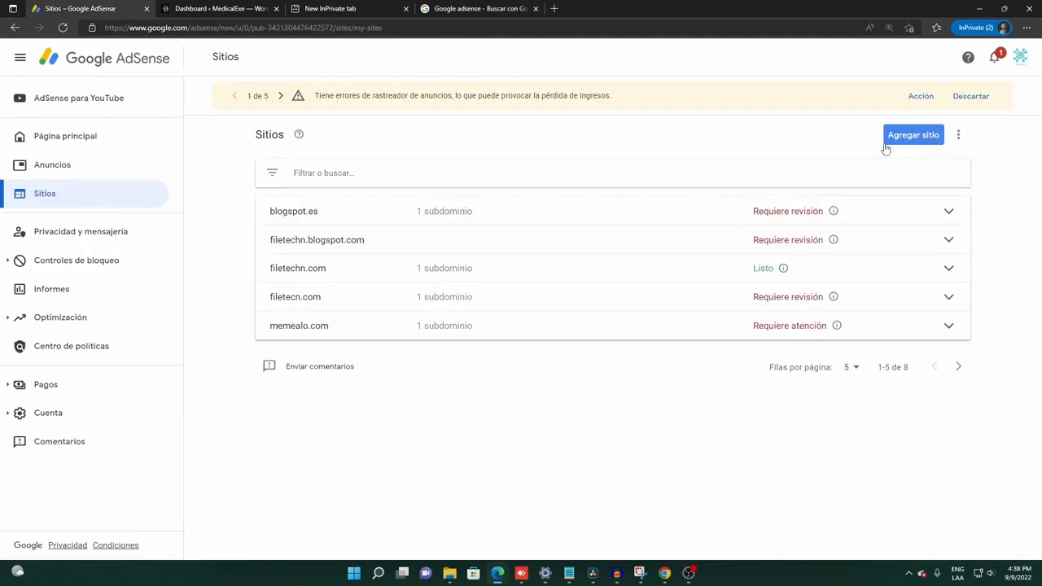
Step: Add medicalexe.com as a new site in AdSense and save it to continue
left_click(913, 135)
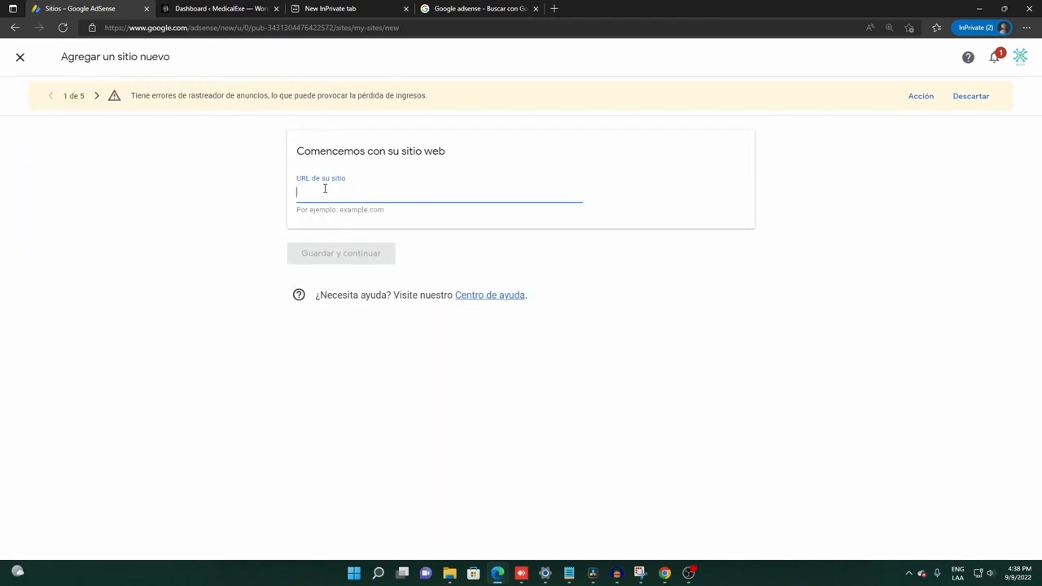
type("medicalexe.com")
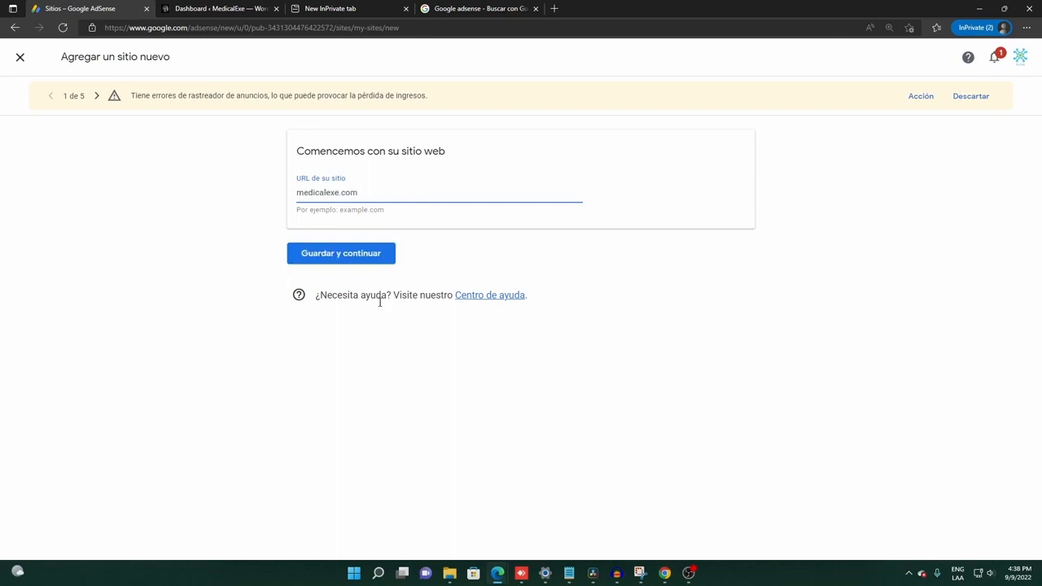
left_click(366, 260)
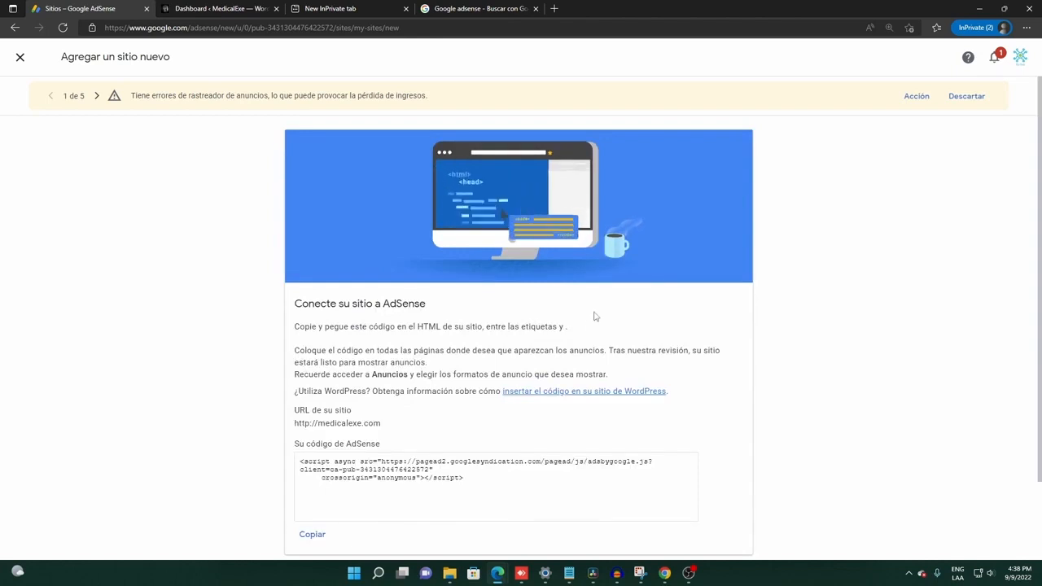
Step: Read where the AdSense code belongs in the site's HTML and copy the code for medicalexe.com
left_click_drag(452, 327, 576, 324)
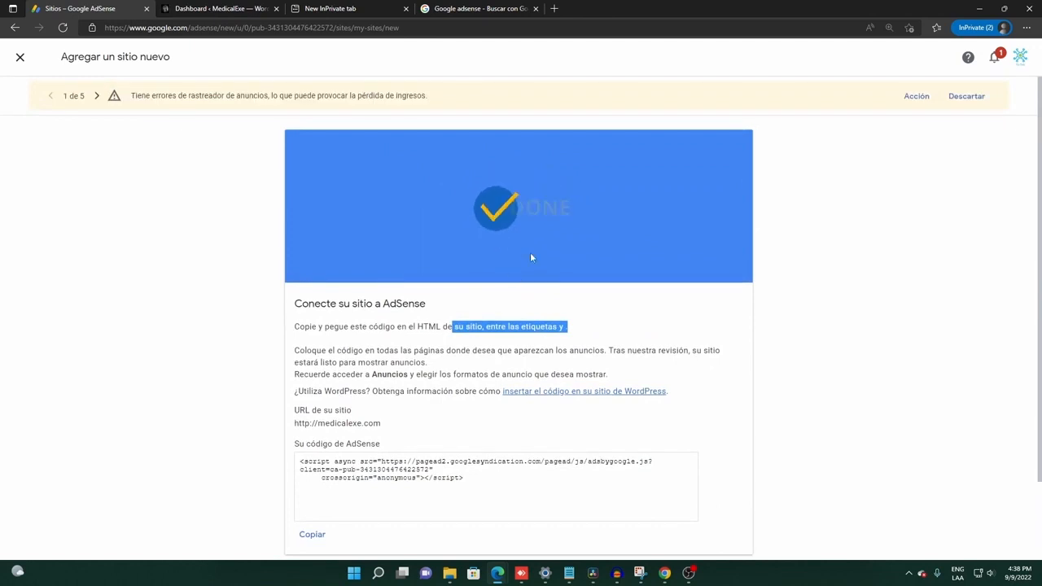
scroll(531, 257, "down", 2)
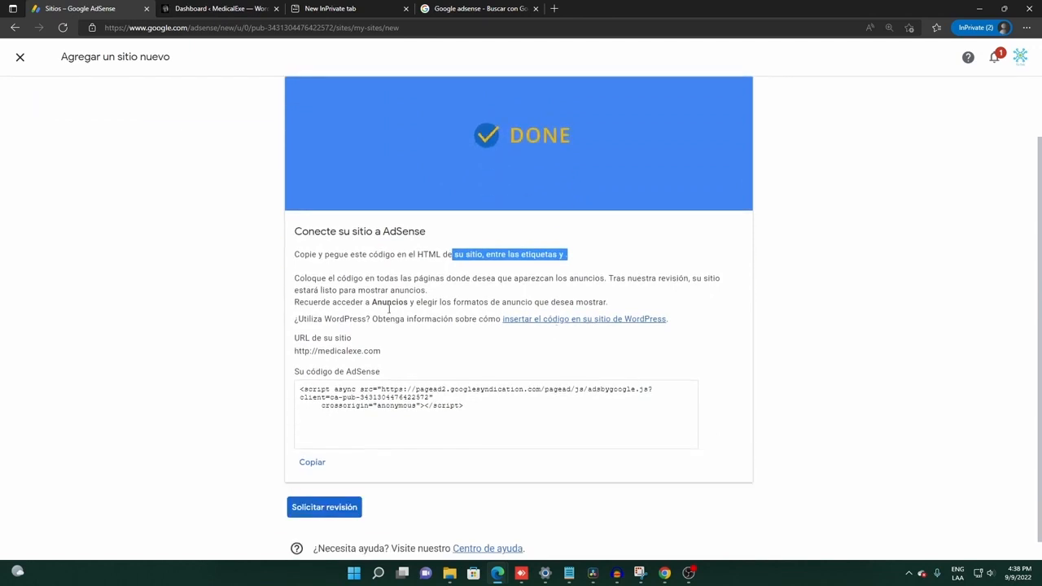
left_click(312, 464)
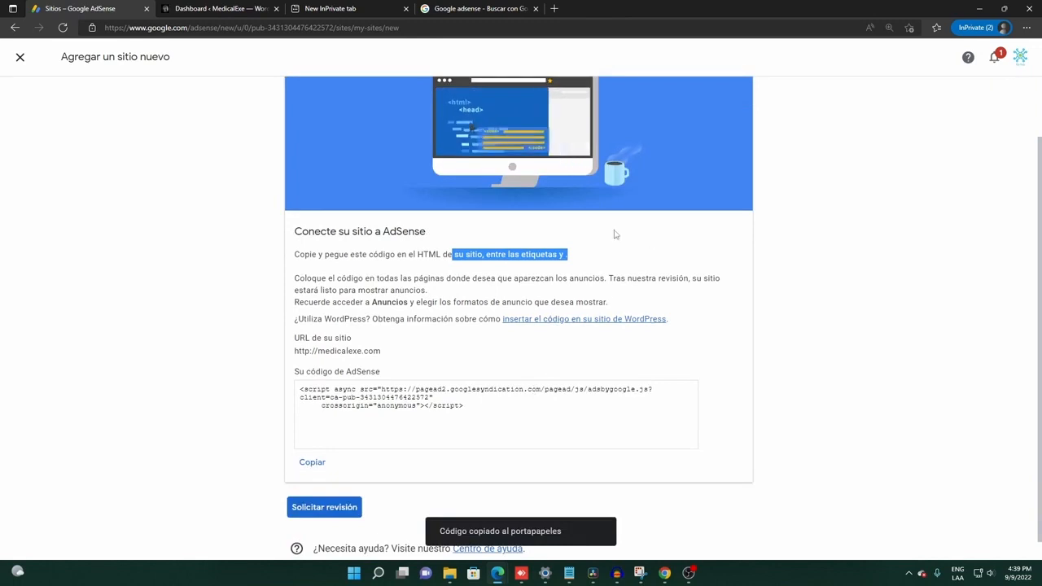
Step: Switch to the MedicalExe WordPress site, open the Oceanly News theme's single.php for editing, and locate its get_header call
left_click(249, 9)
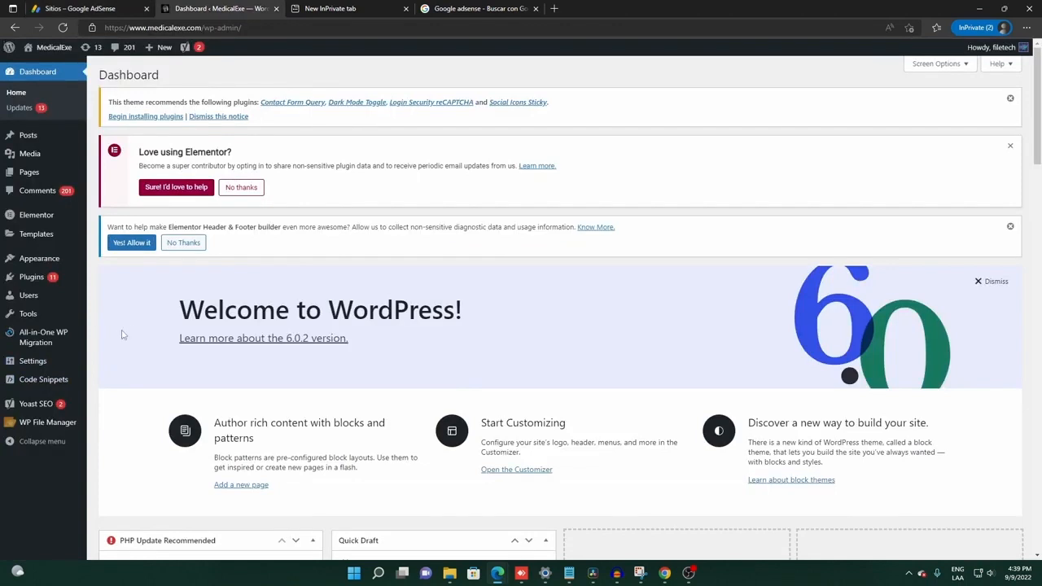
mouse_move(40, 258)
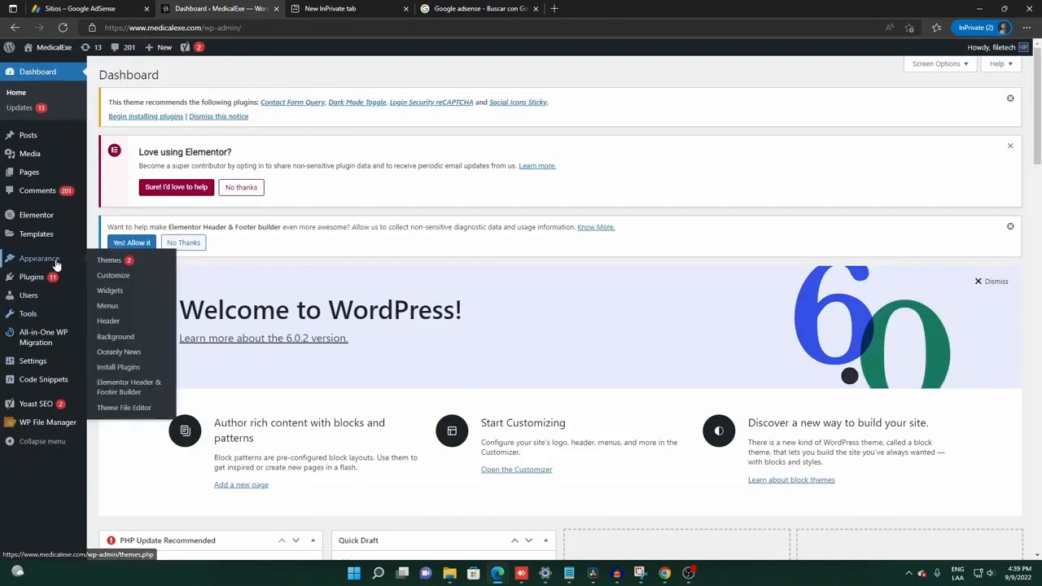
left_click(140, 408)
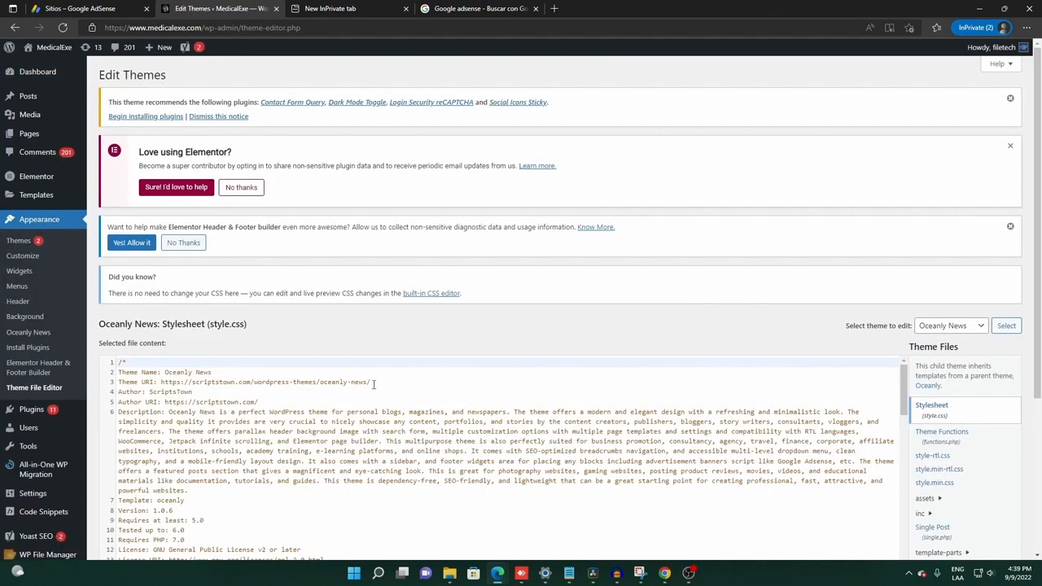
scroll(819, 413, "down", 4)
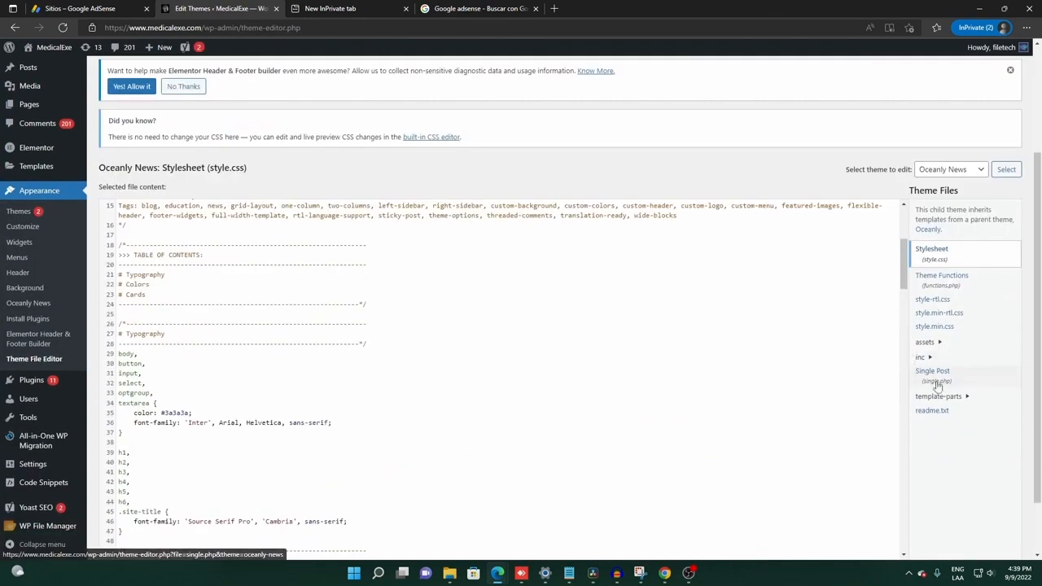
left_click(931, 380)
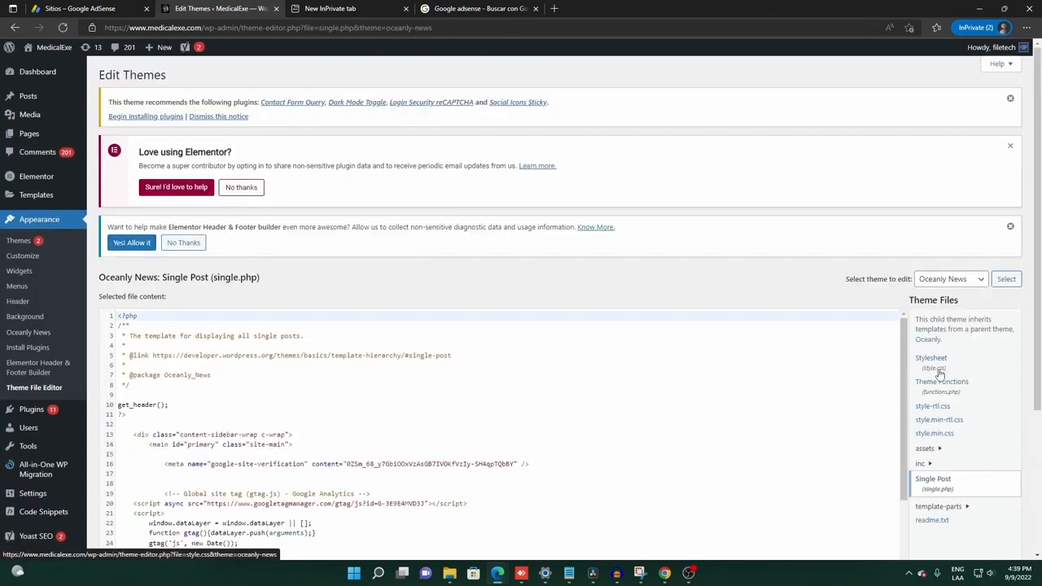
scroll(143, 345, "down", 2)
double_click(138, 350)
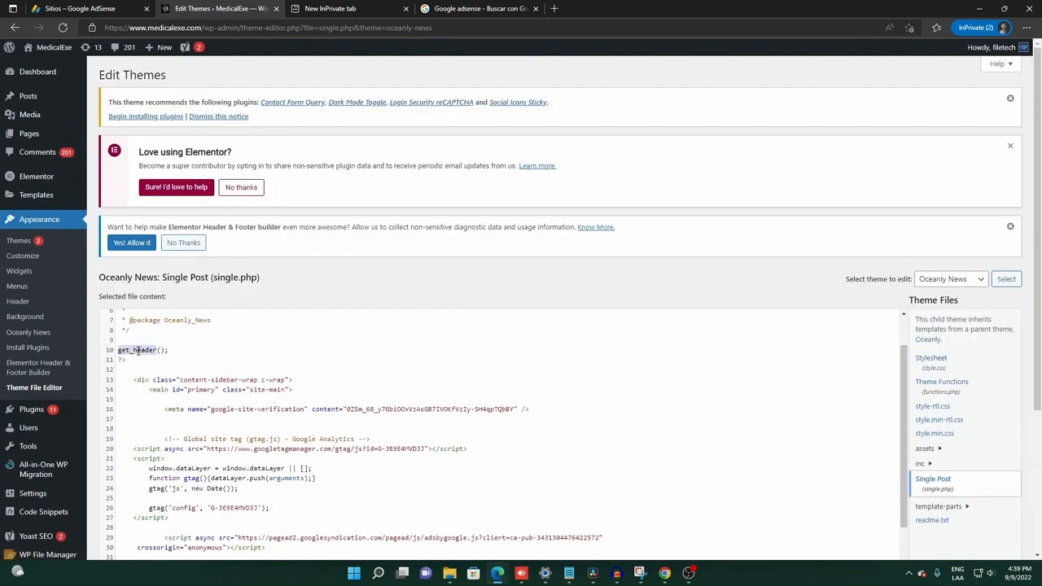
Step: Open Notepad and write the tag pair <head> </head> in the blank document
left_click(354, 573)
type("notepad")
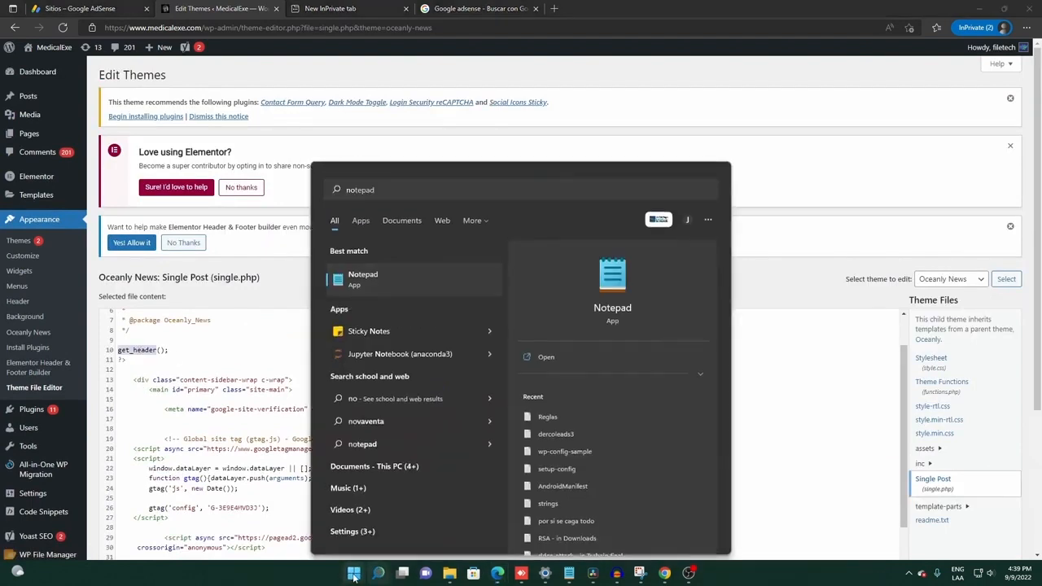
key("Return")
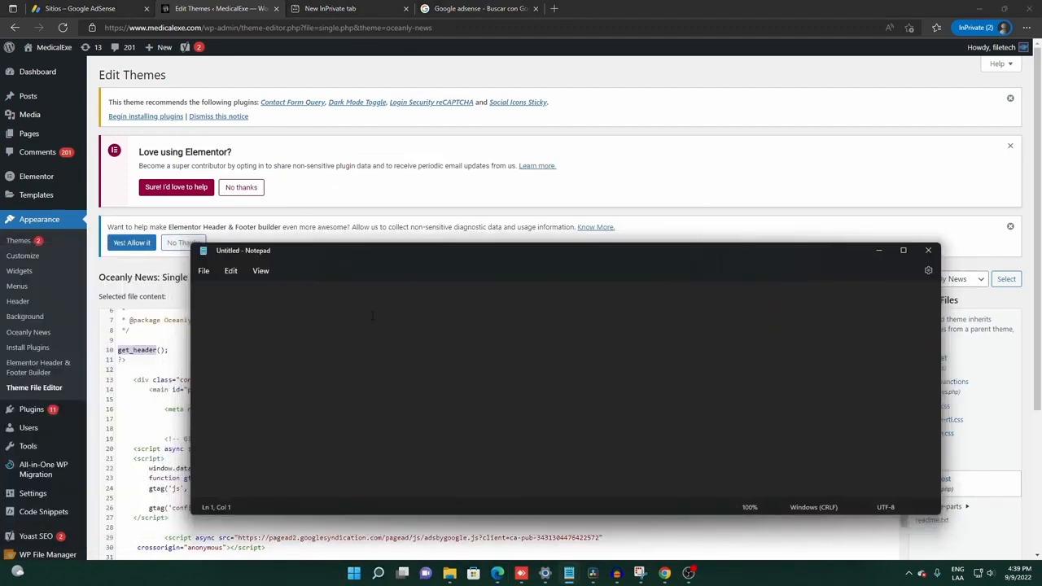
type("<head> </head>")
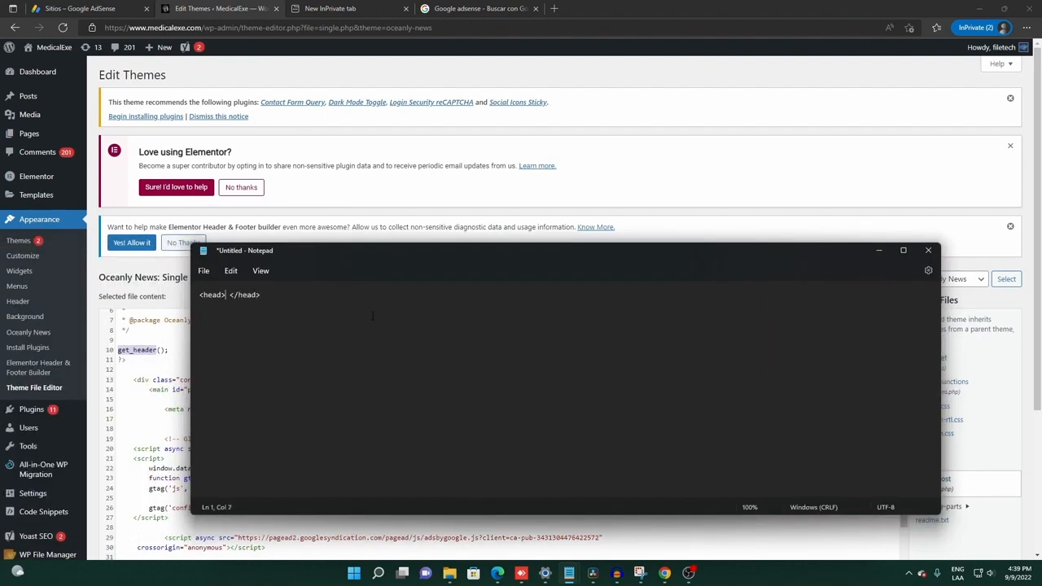
Step: Separate the opening and closing head tags with blank lines and paste the copied AdSense script between them
key("Return")
key("Return")
key("Return")
key("Return")
key("Up")
key("Up")
key("ctrl+v")
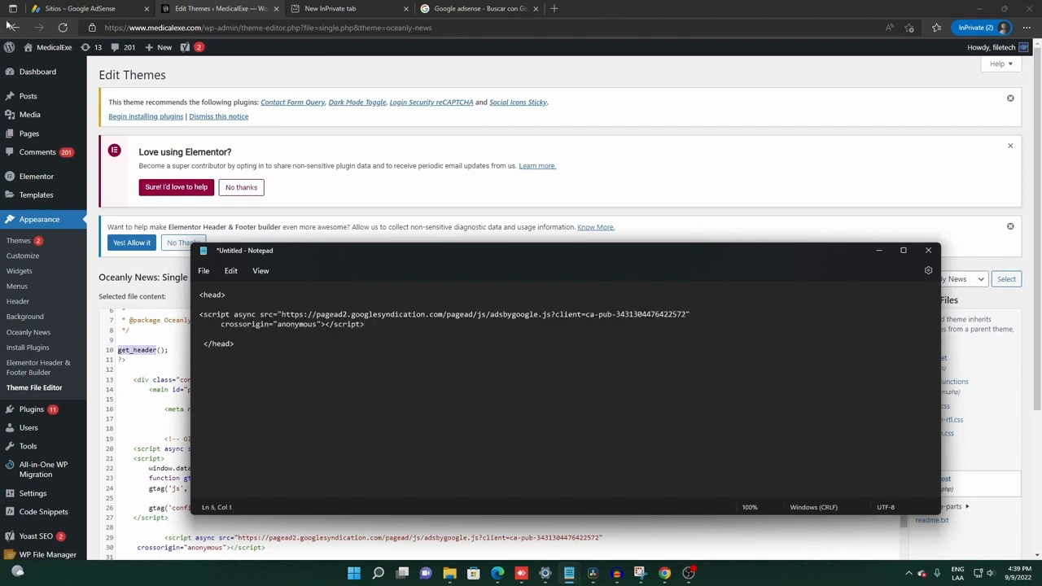
Step: Return to WordPress, check the AdSense script in single.php, and update the file
left_click(653, 118)
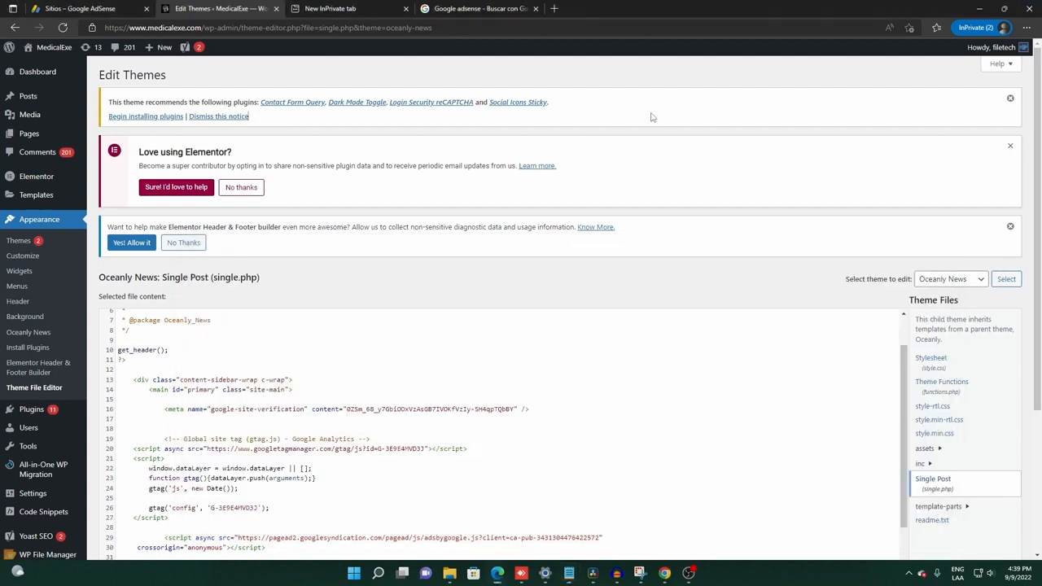
scroll(488, 448, "down", 3)
left_click_drag(270, 437, 219, 437)
scroll(448, 430, "down", 6)
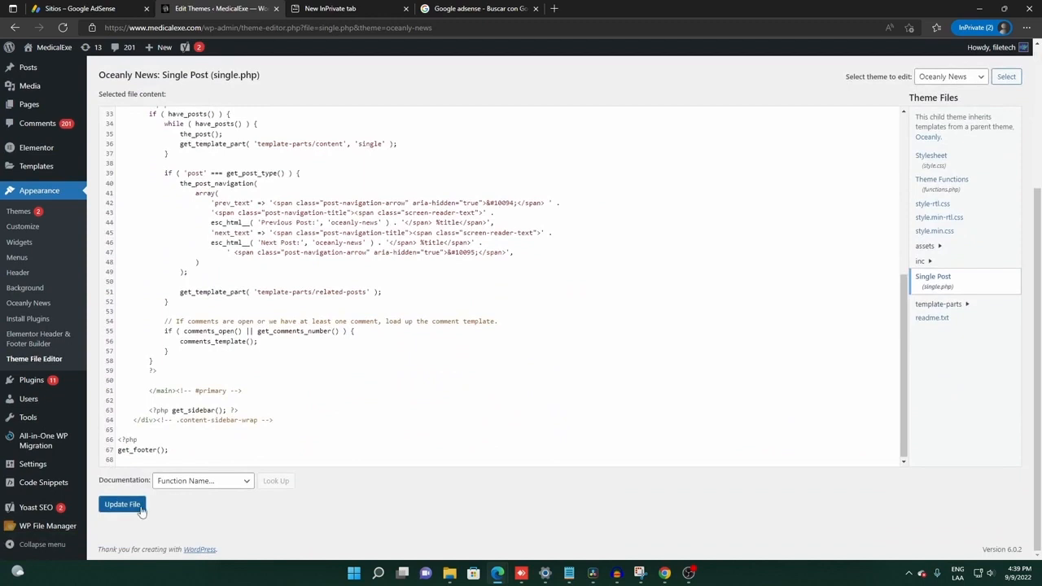
left_click(141, 511)
Step: Switch to AdSense, request the review of medicalexe.com, and go back to the sites list
left_click(134, 10)
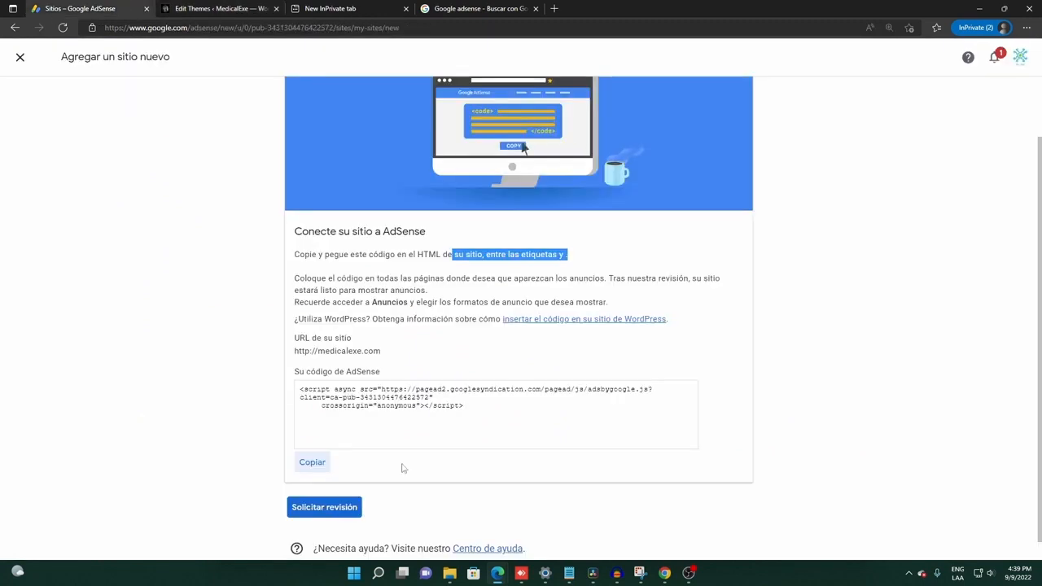
left_click(346, 509)
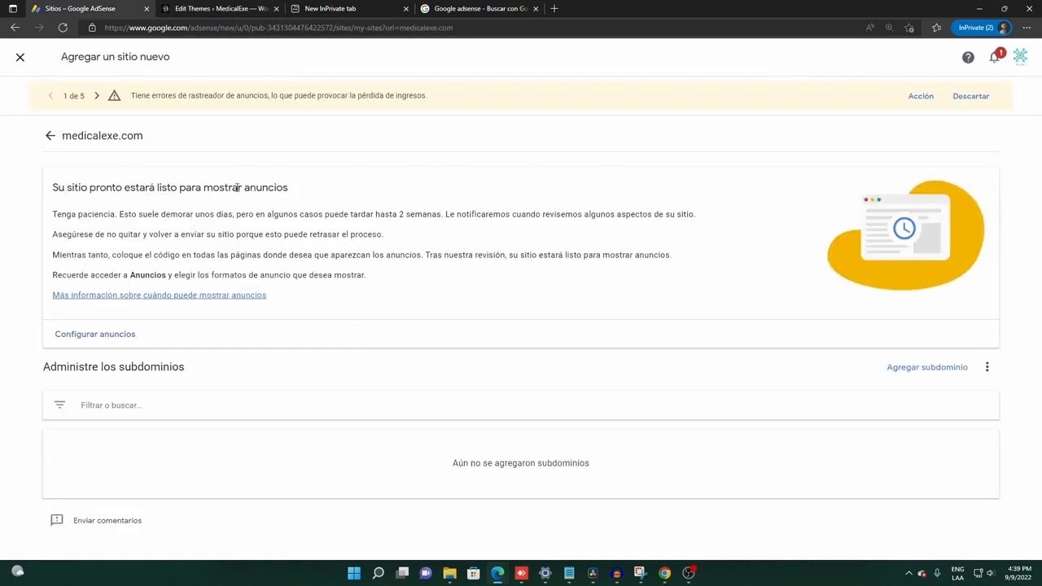
left_click(50, 135)
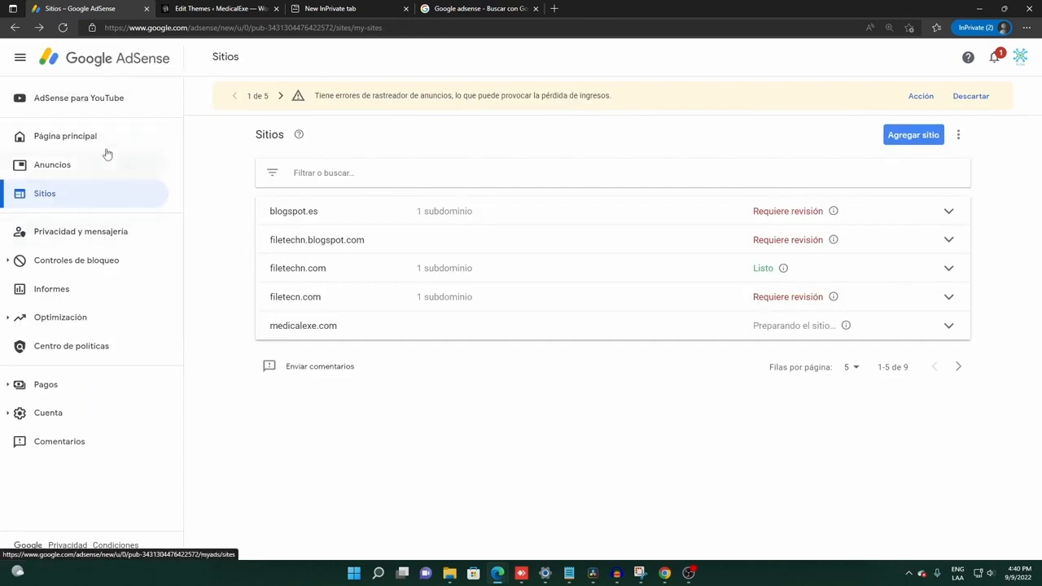
Step: Go to the ads organised by ad unit and start a new display ad unit (Anuncios gráficos)
left_click(82, 164)
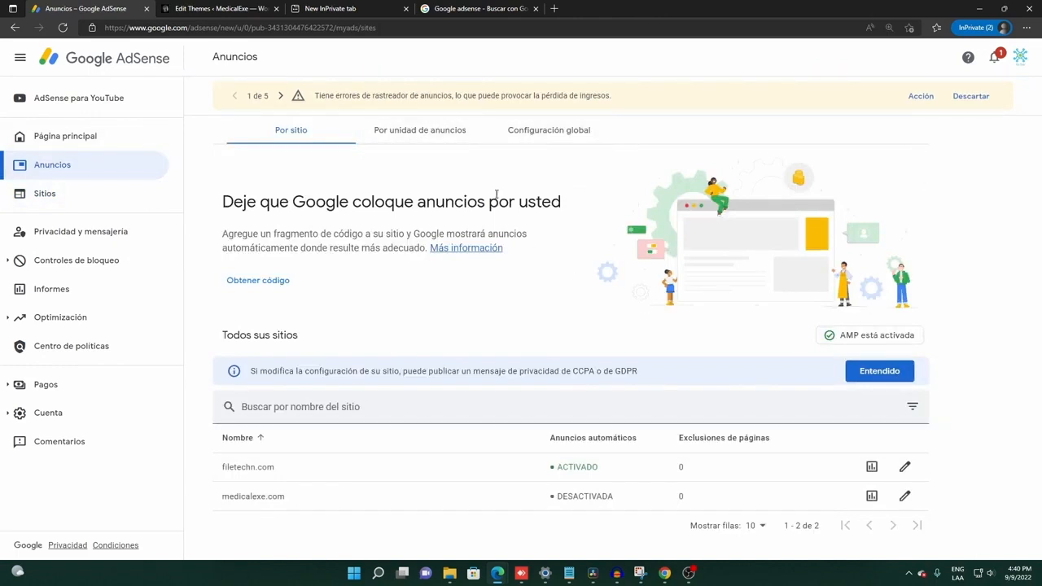
left_click(400, 134)
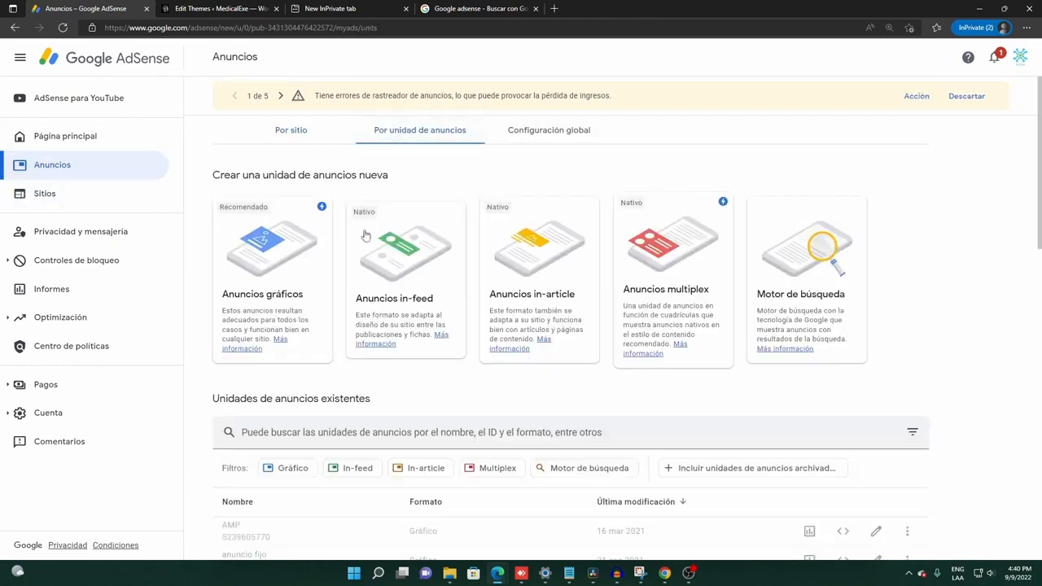
scroll(304, 232, "down", 2)
scroll(546, 248, "up", 3)
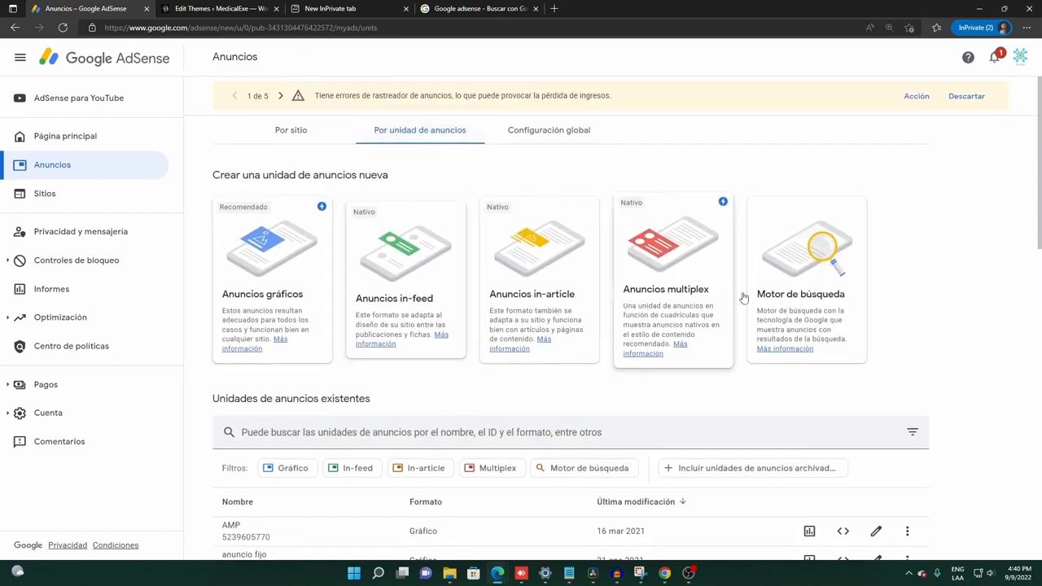
left_click(297, 252)
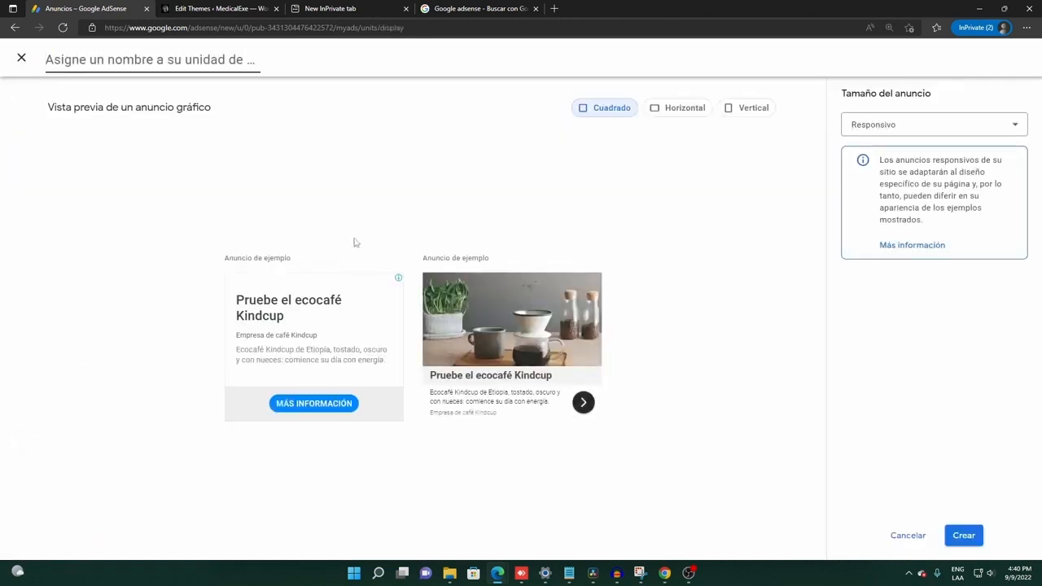
Step: Preview the display ad in horizontal and vertical shapes and keep its ad size as Responsivo
left_click(688, 109)
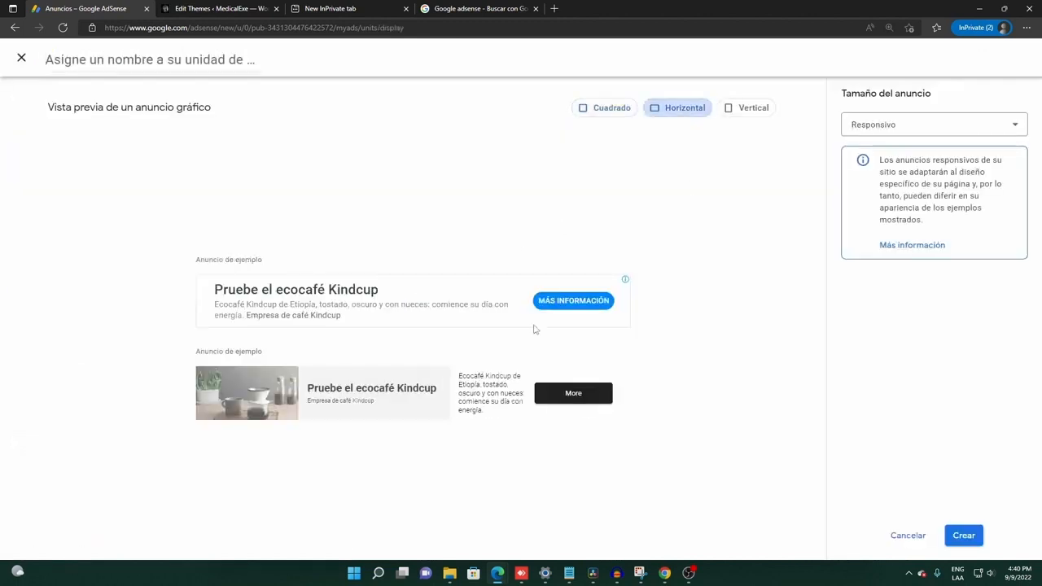
left_click(745, 109)
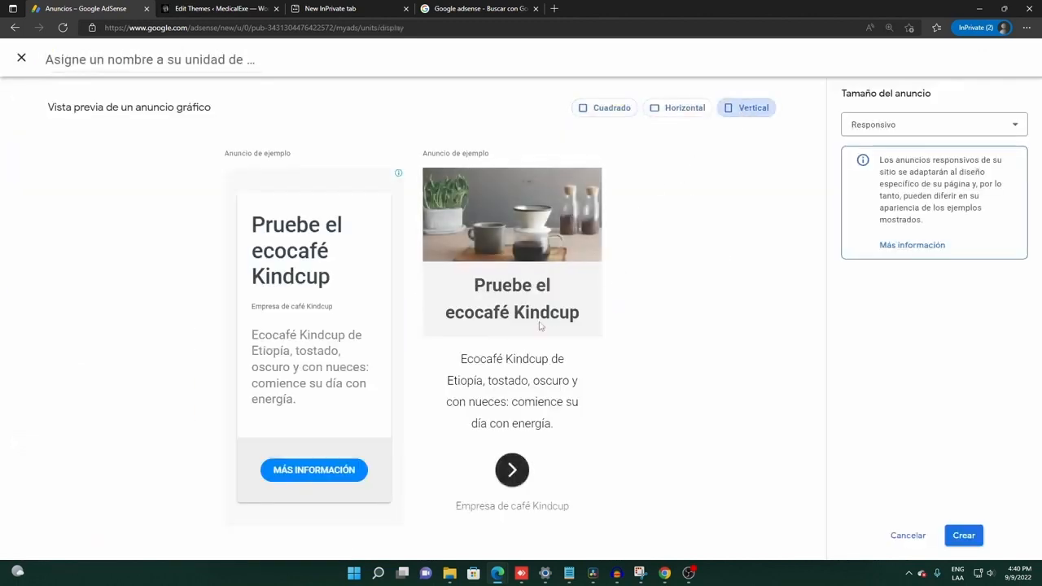
left_click(968, 542)
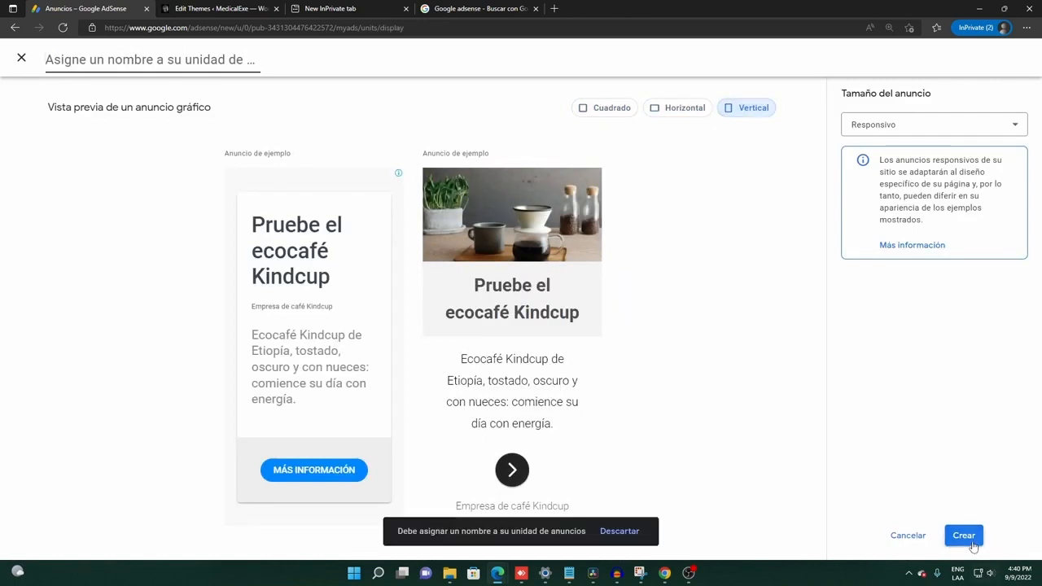
left_click(936, 123)
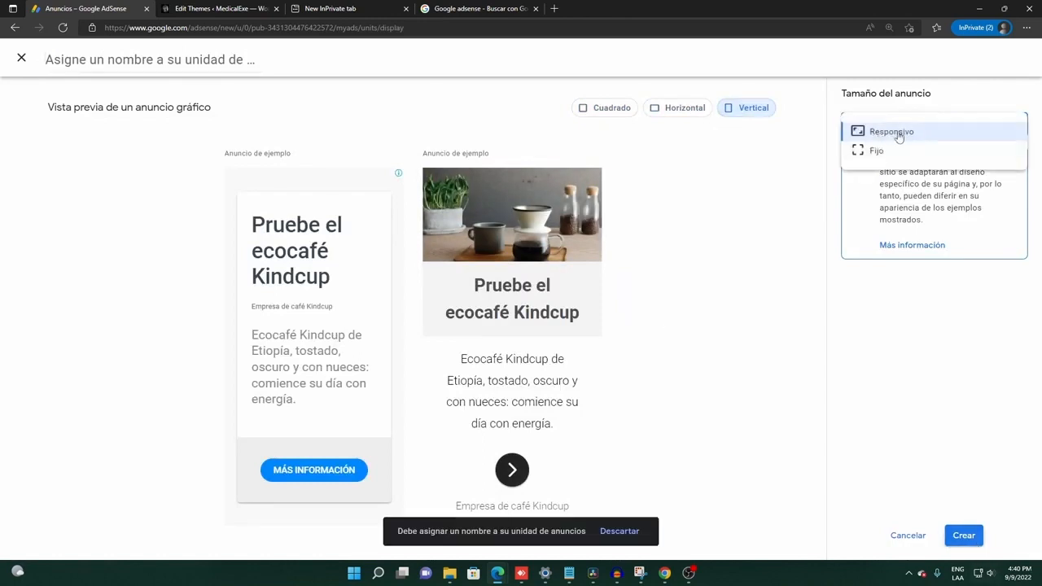
left_click(901, 135)
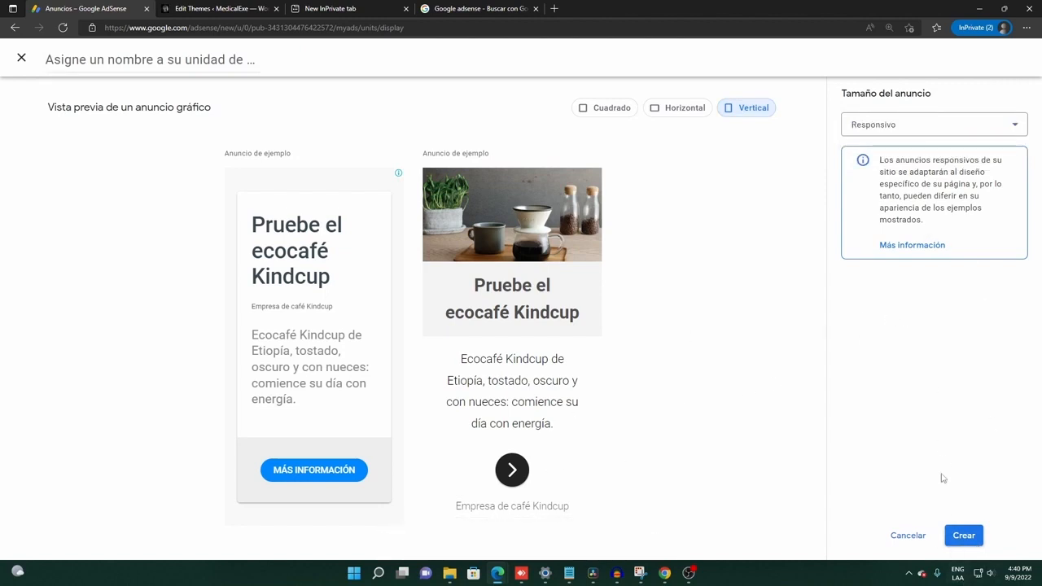
Step: Name the new display ad unit Horizontal_MedicalEXe and create it
left_click(960, 536)
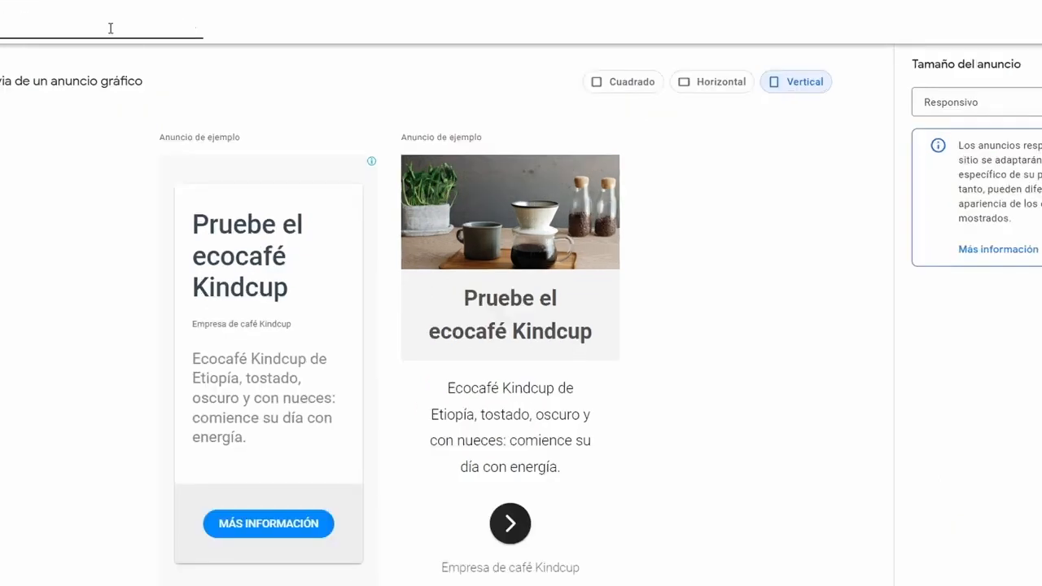
type("l_Medica")
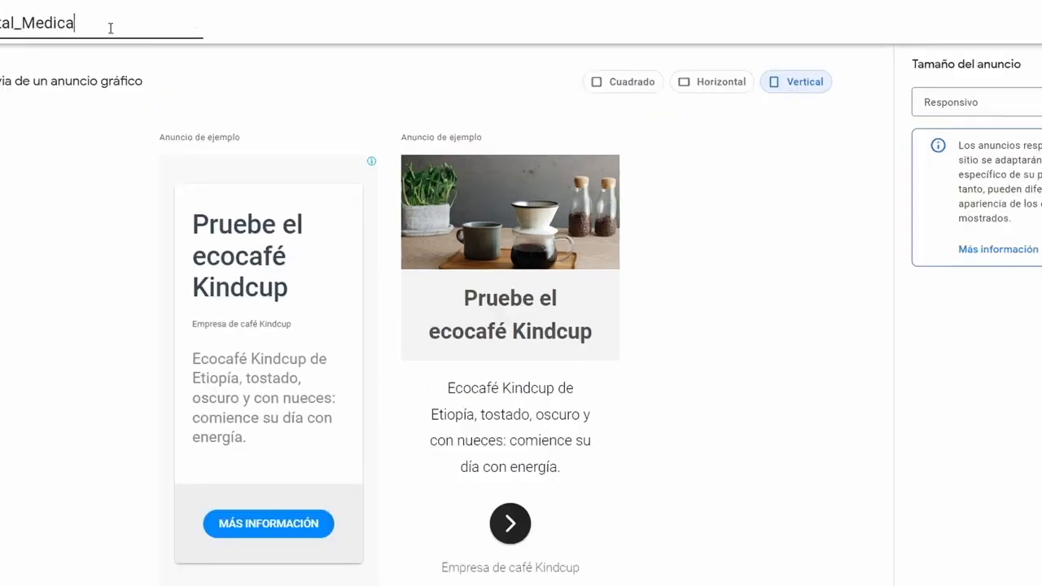
type("lEXe")
left_click(1034, 580)
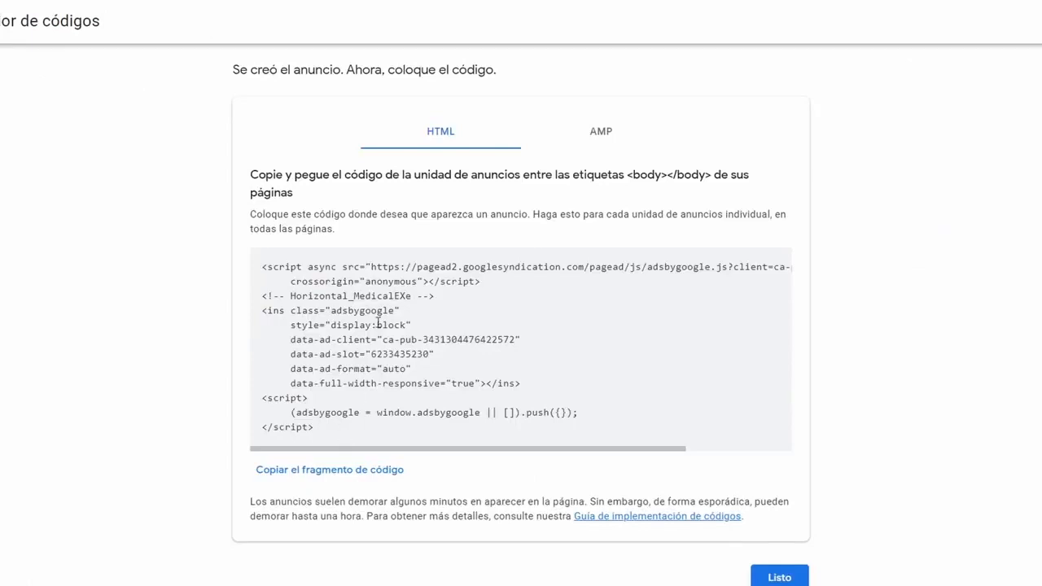
Step: Select the complete HTML code of the Horizontal_MedicalEXe ad unit and copy it
left_click_drag(277, 267, 740, 289)
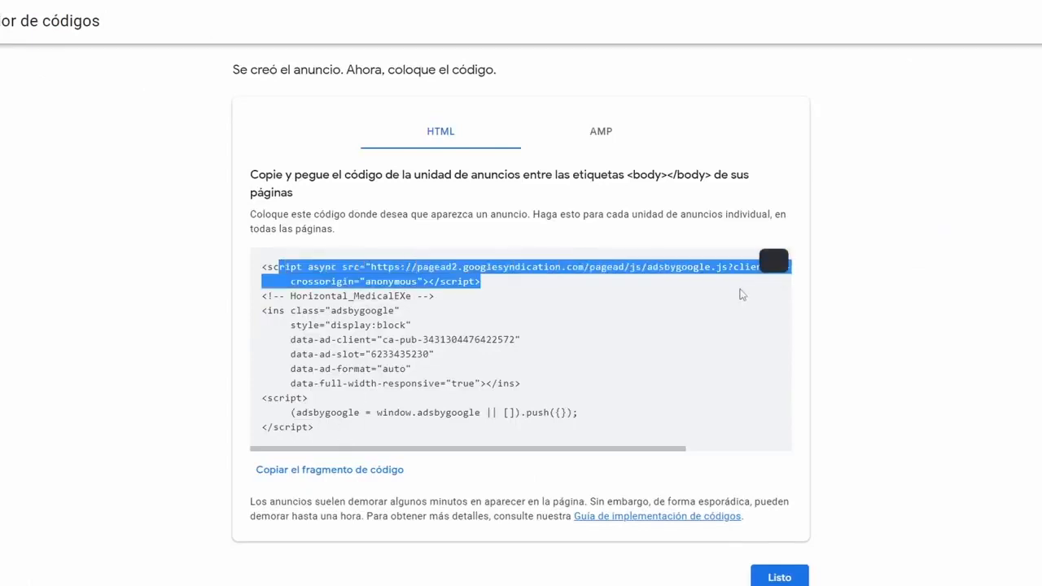
left_click(348, 429)
key("ctrl+a")
right_click(316, 277)
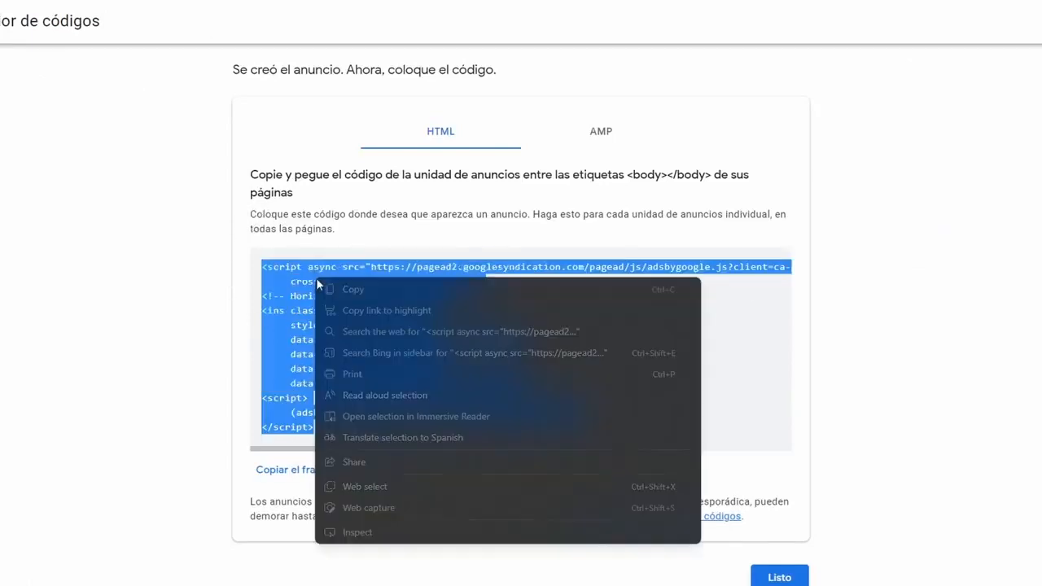
left_click(350, 288)
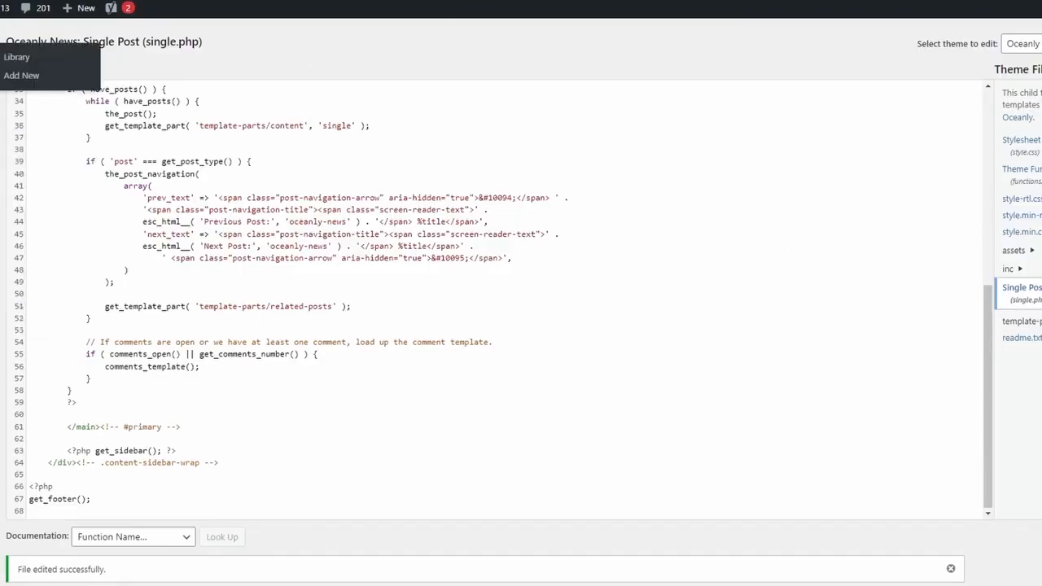
Step: In WordPress, open the theme Customizer, add a Code block below Recent Posts in the Main Sidebar, and transform it to Custom HTML
scroll(521, 293, "up", 3)
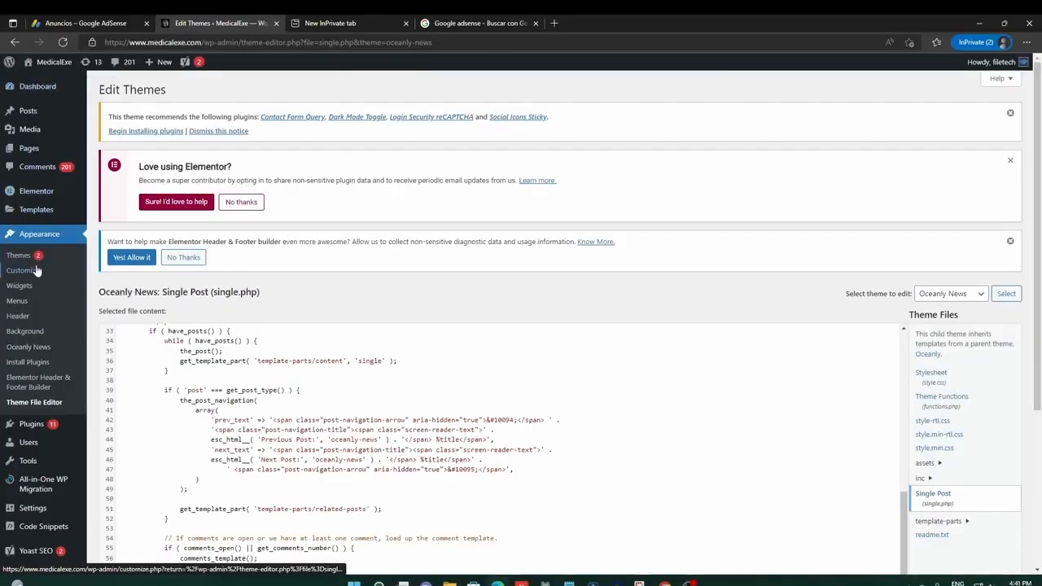
left_click(37, 270)
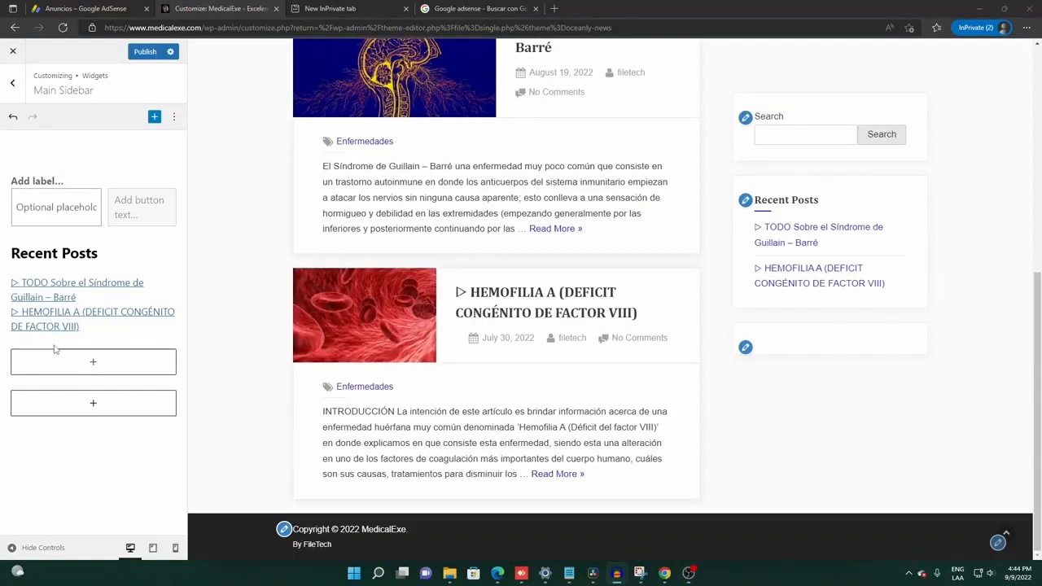
left_click(96, 364)
left_click(120, 444)
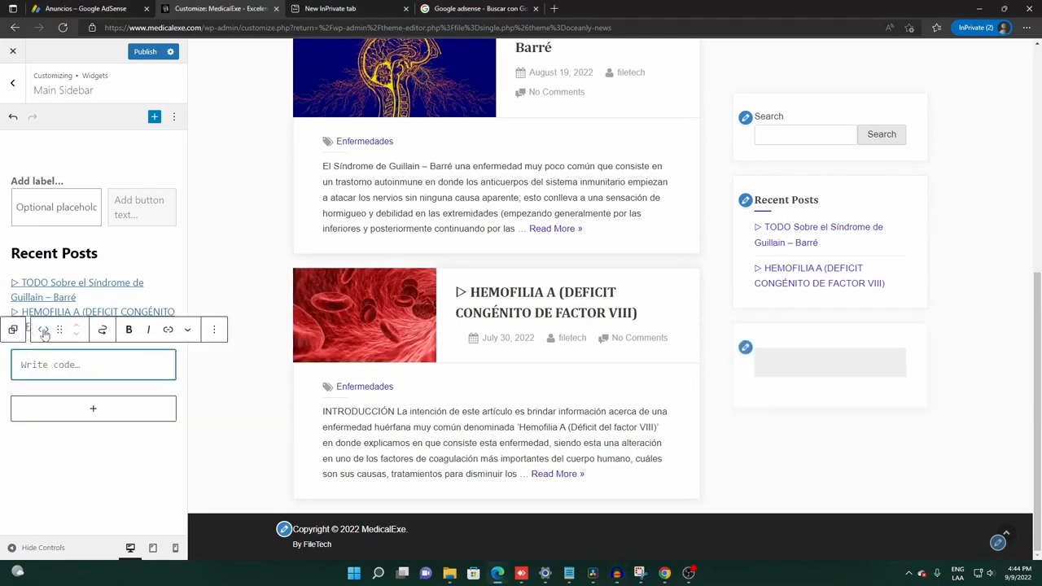
left_click(44, 331)
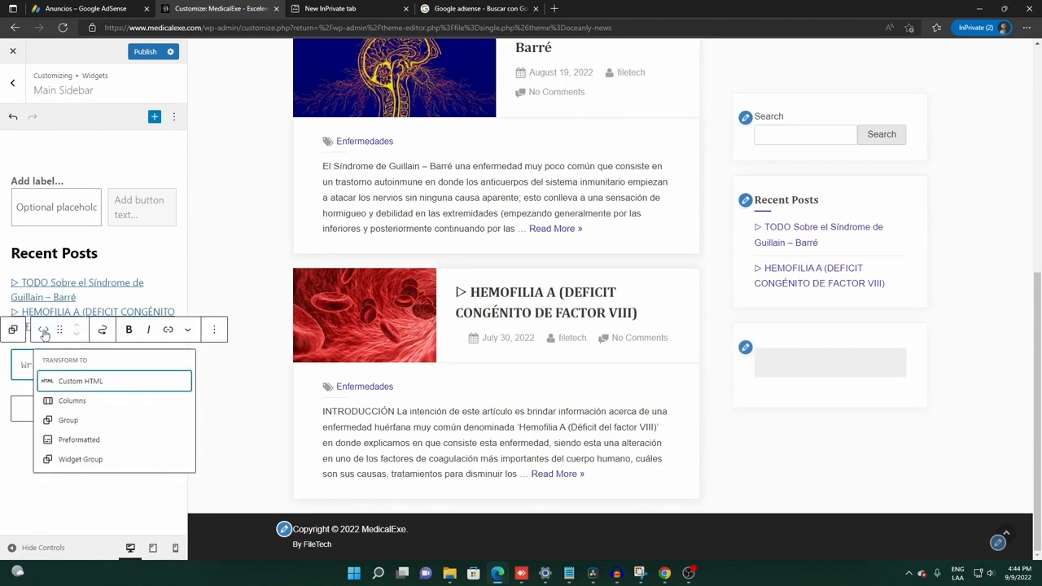
left_click(86, 388)
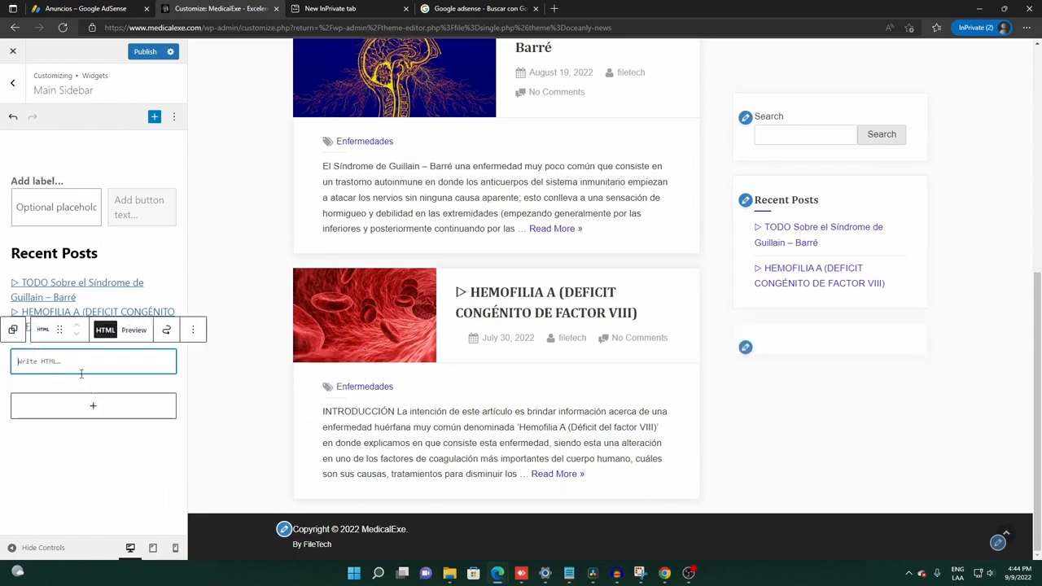
Step: Paste the copied ad unit code into the sidebar's Custom HTML block, check the preview, and publish the changes
key("ctrl+v")
scroll(849, 321, "down", 1)
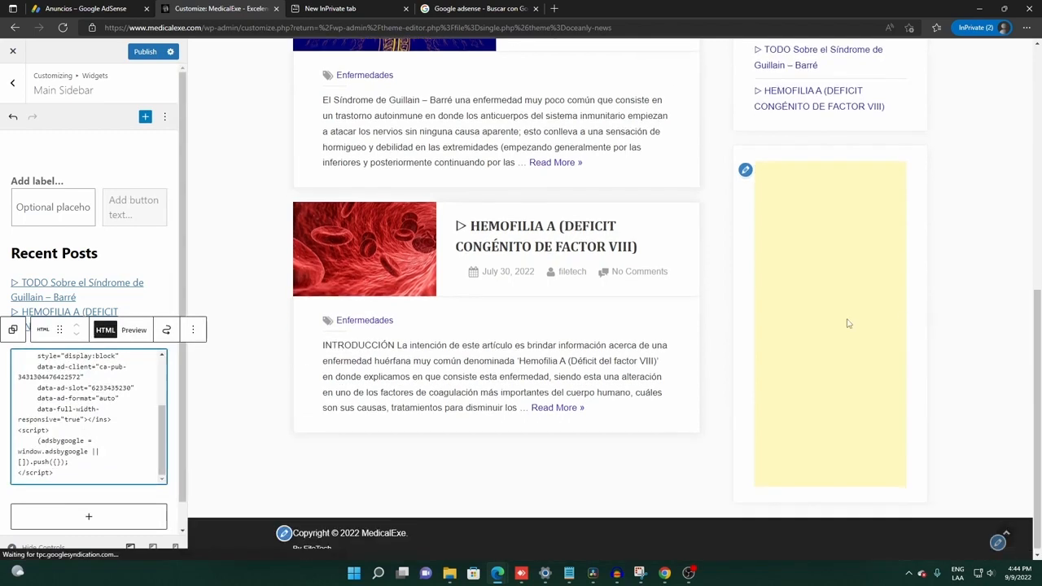
scroll(810, 227, "up", 2)
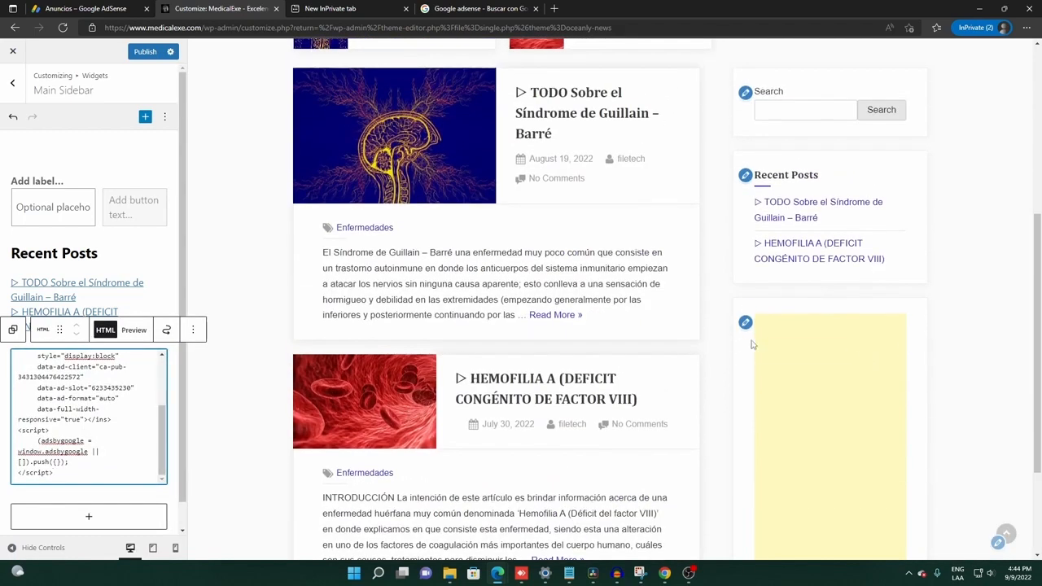
left_click(222, 176)
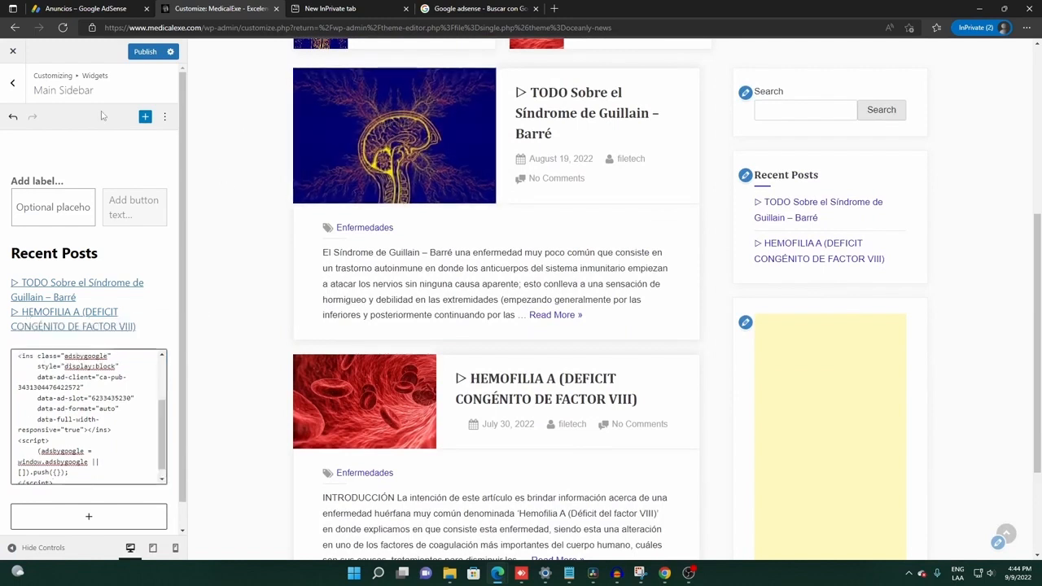
left_click(144, 51)
scroll(795, 361, "down", 2)
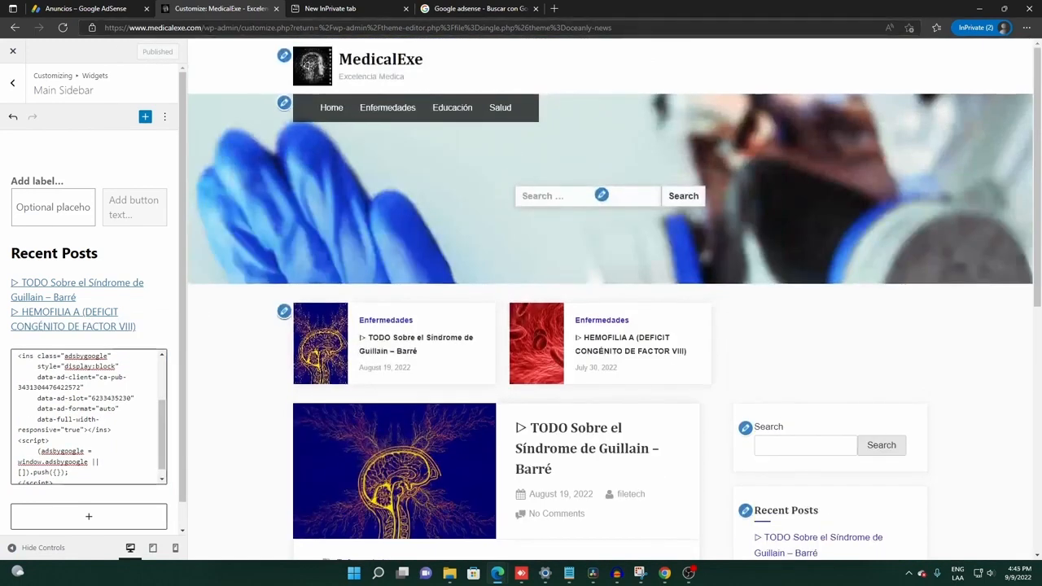
left_click_drag(202, 27, 105, 27)
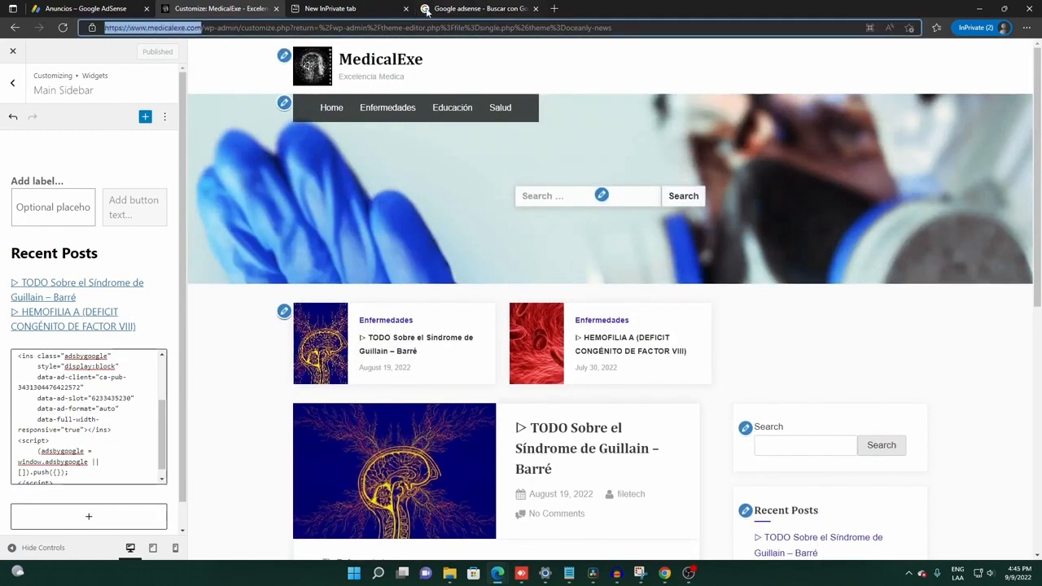
left_click(554, 8)
key("ctrl+v")
key("Return")
scroll(742, 342, "down", 10)
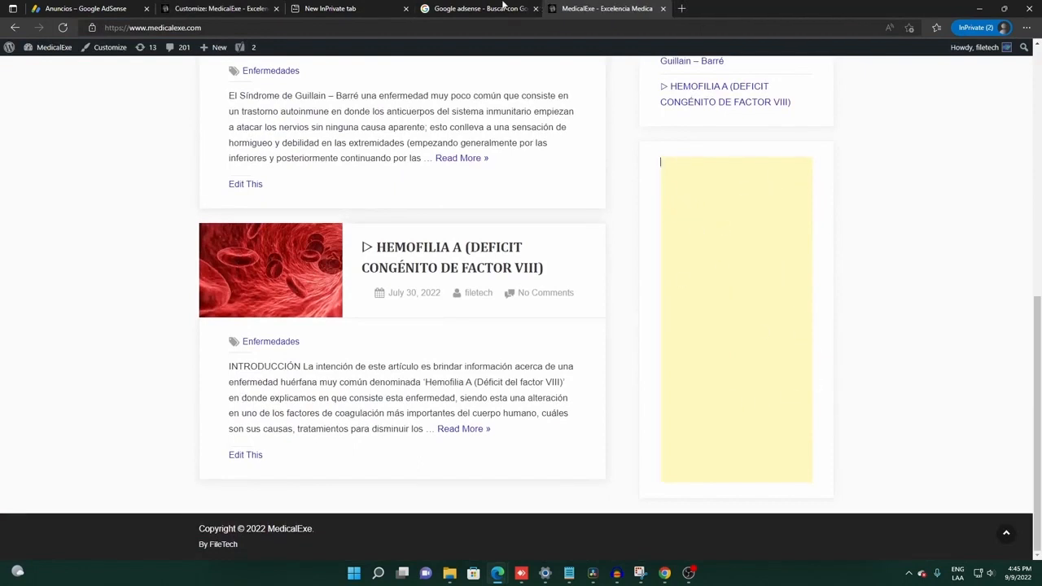
key("ctrl+shift+Tab")
left_click(658, 5)
scroll(745, 358, "up", 6)
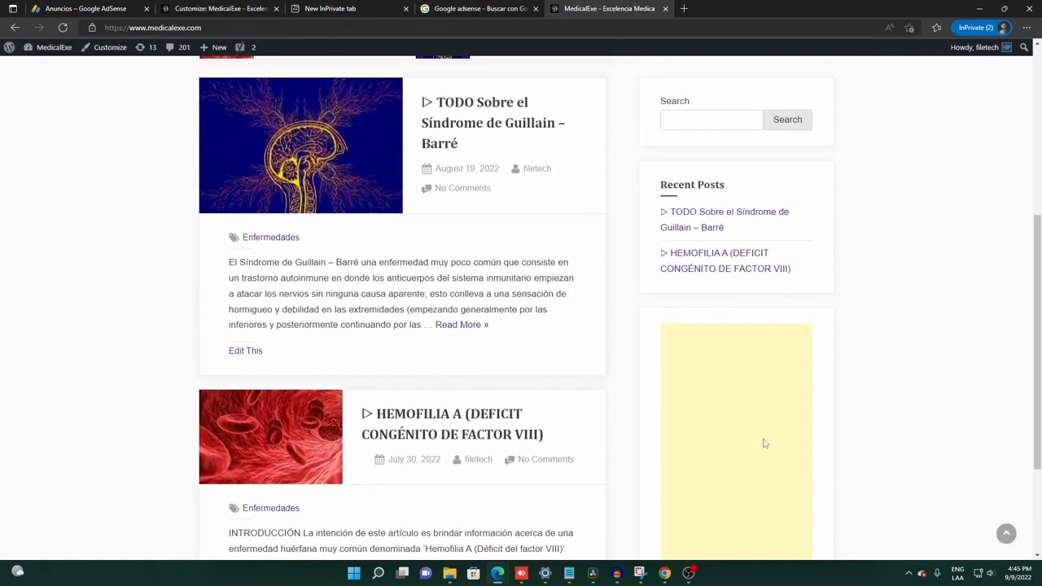
Step: Return to the Customizer and go back from the Main Sidebar widgets to its top-level settings
left_click(205, 8)
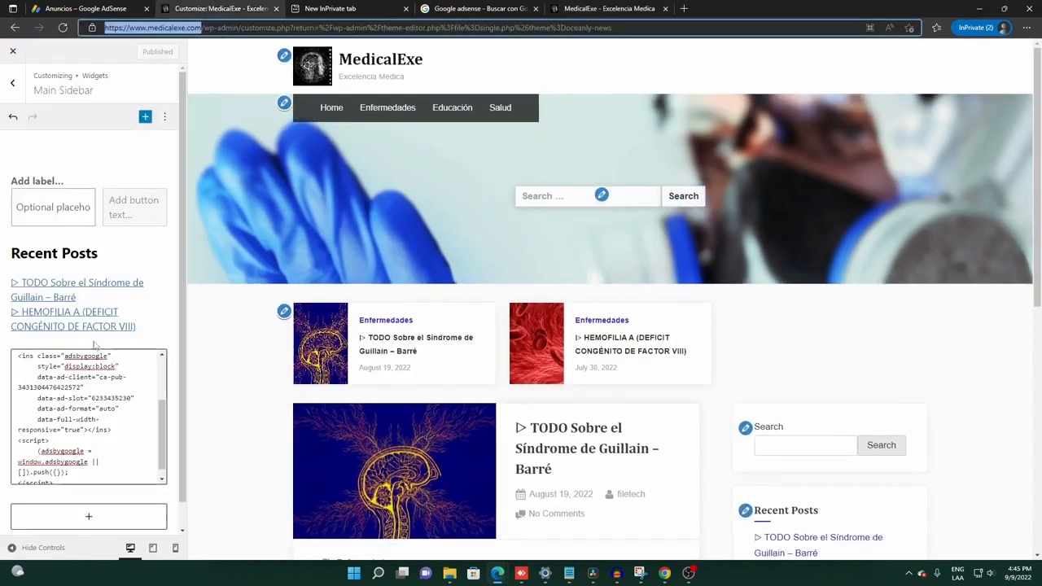
left_click(14, 84)
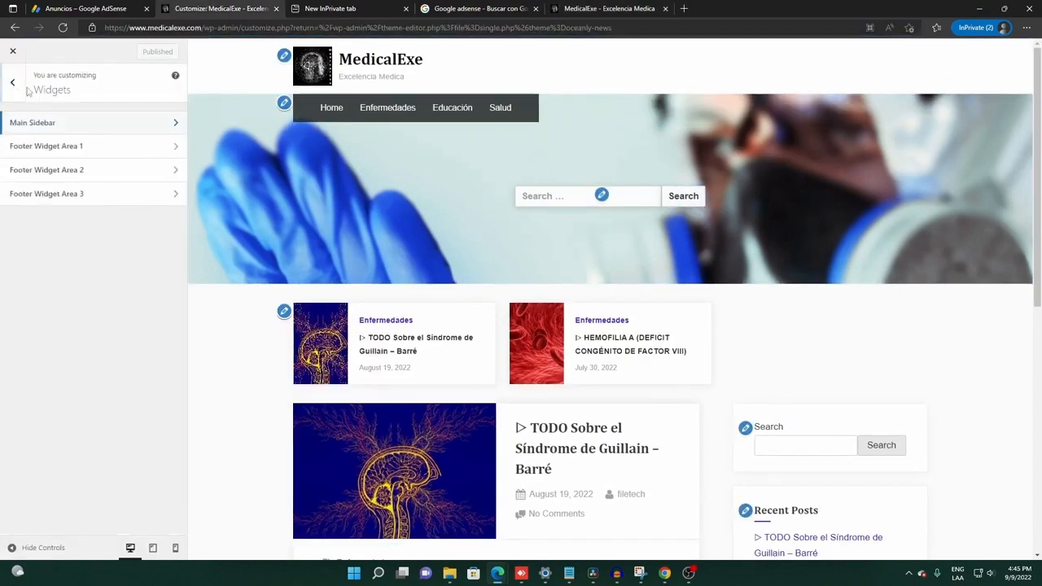
left_click(15, 82)
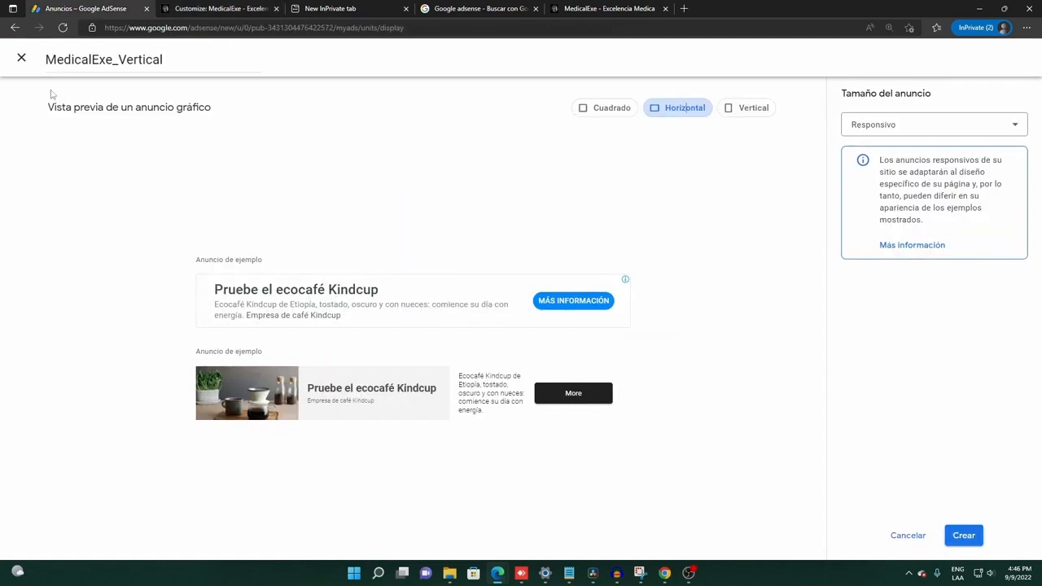
Step: In AdSense, discard the open ad draft, start a new display ad with the horizontal preview, and create it as Horizontal_MedicalExe
left_click(21, 58)
left_click(268, 269)
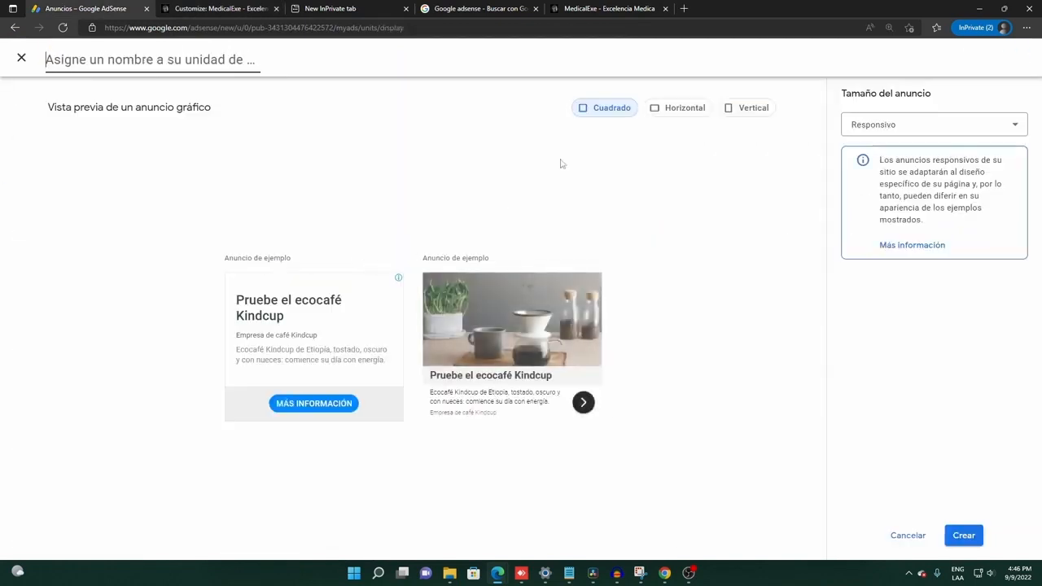
left_click(672, 109)
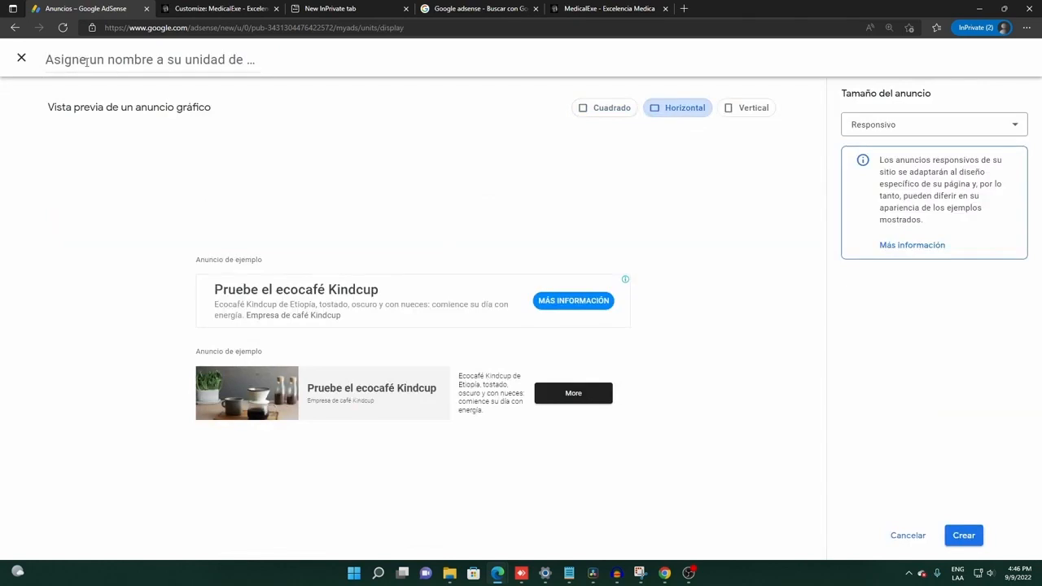
left_click(86, 62)
type("Horizontal_MedicalExe")
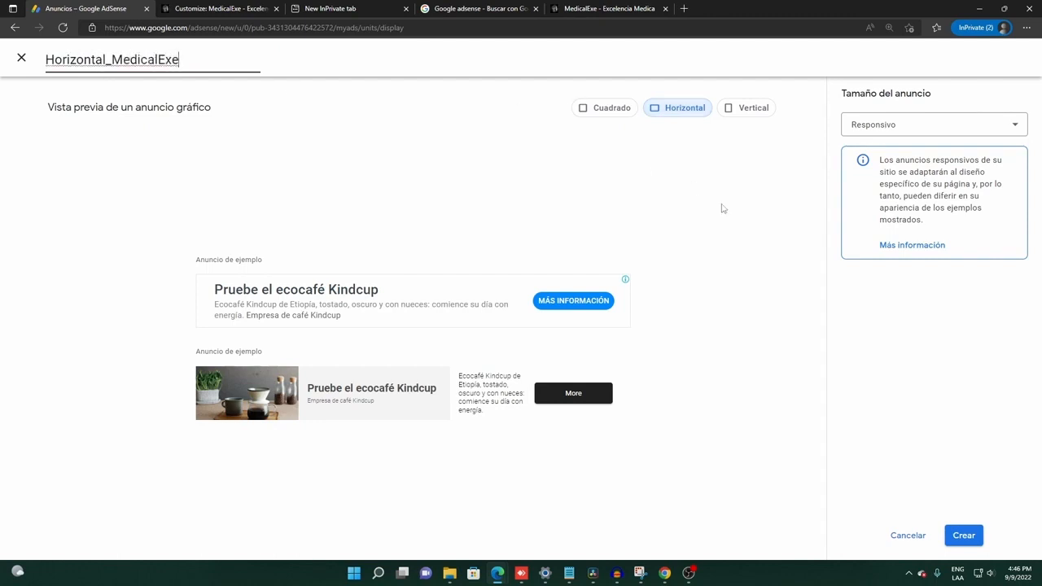
left_click(962, 537)
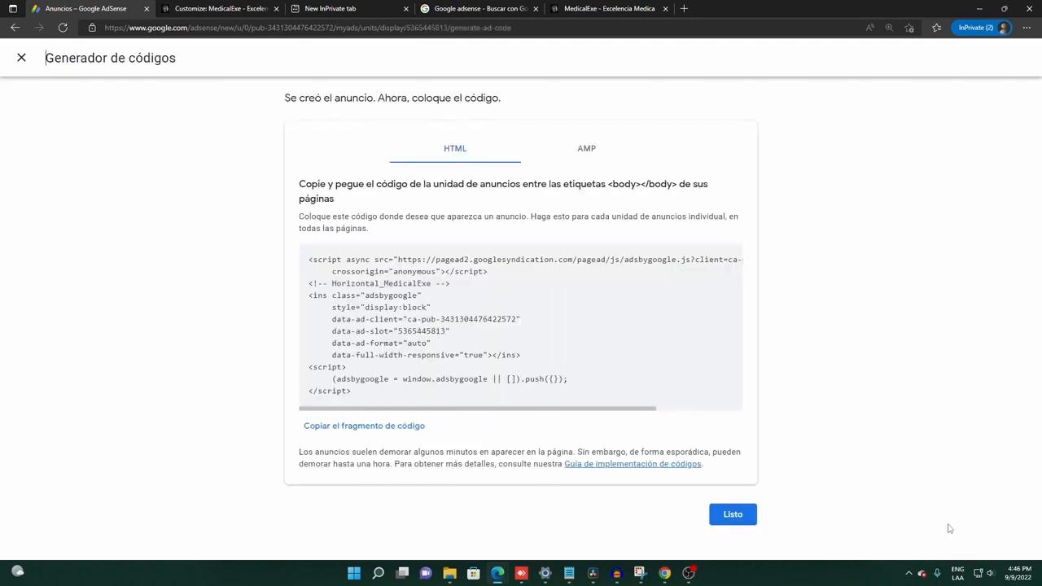
Step: Copy the new ad unit's code snippet, switch to WordPress, and close the Customizer to return to the theme file editor
left_click(404, 426)
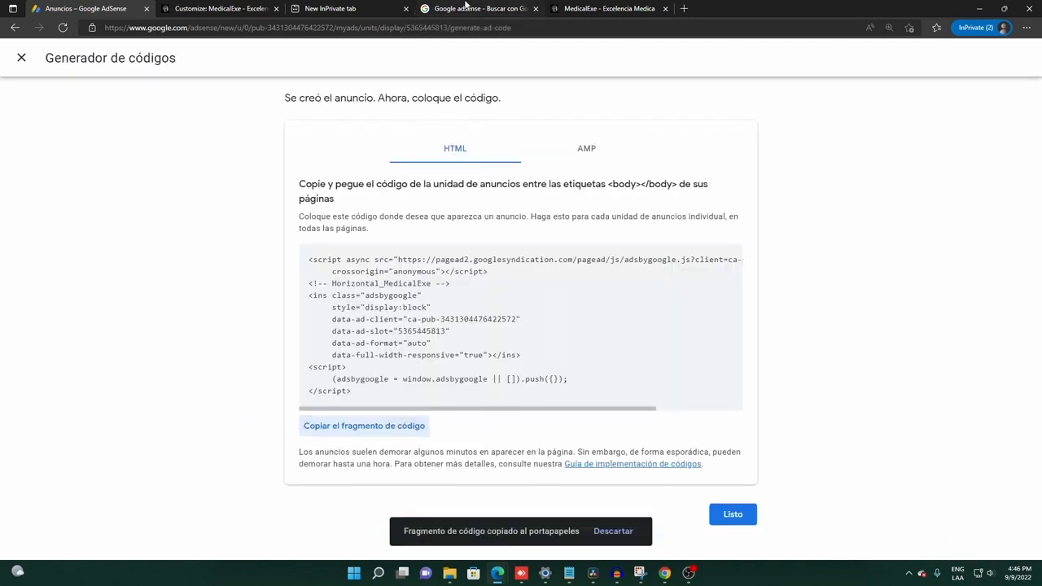
left_click(210, 7)
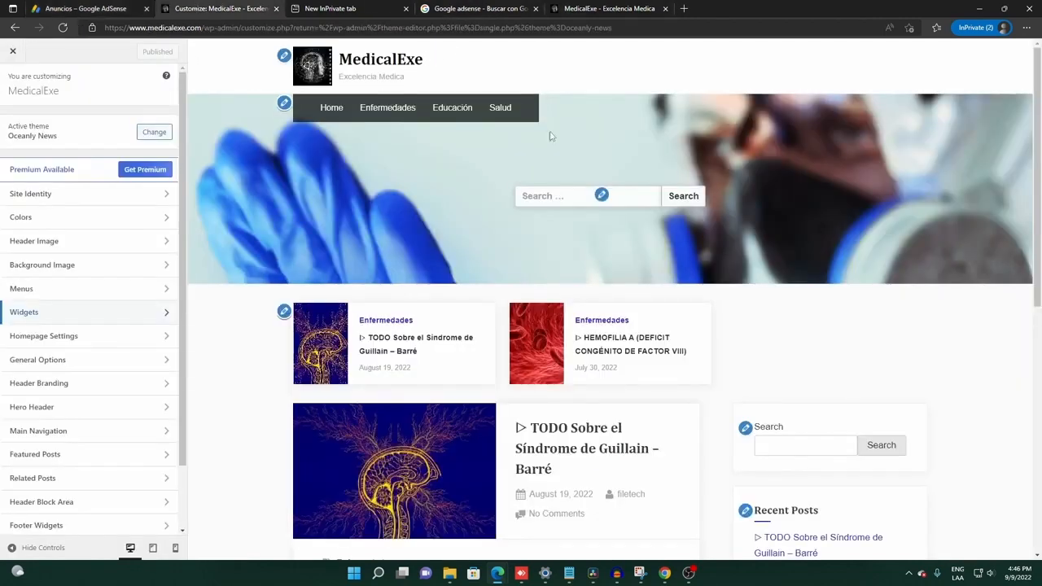
left_click(648, 8)
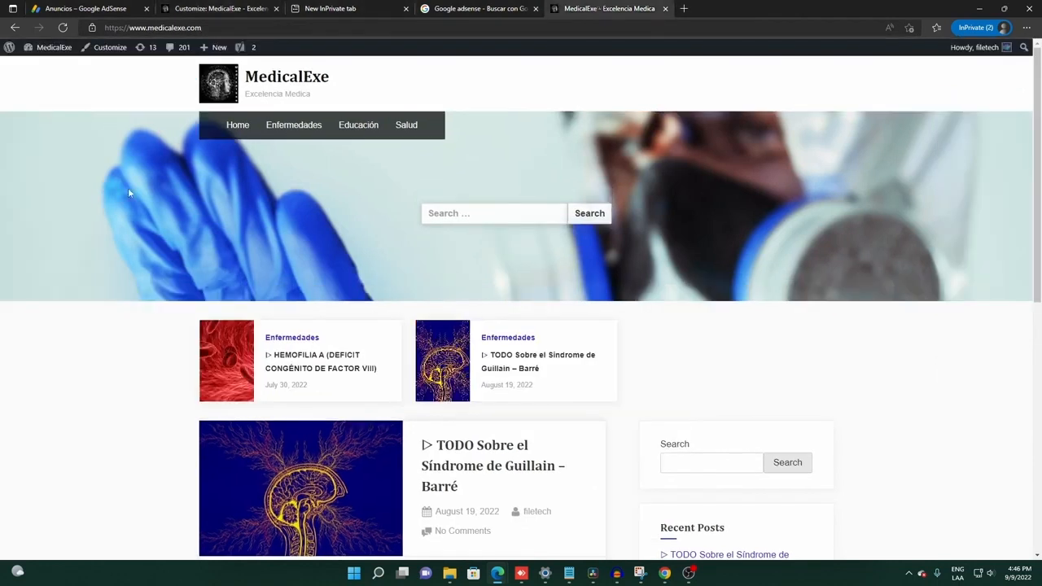
left_click(219, 7)
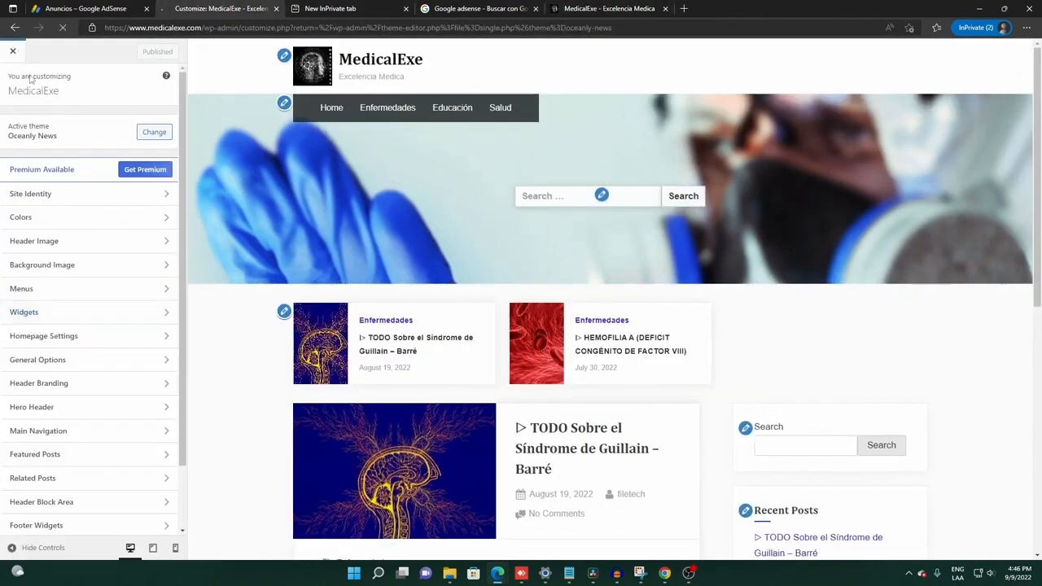
left_click(18, 53)
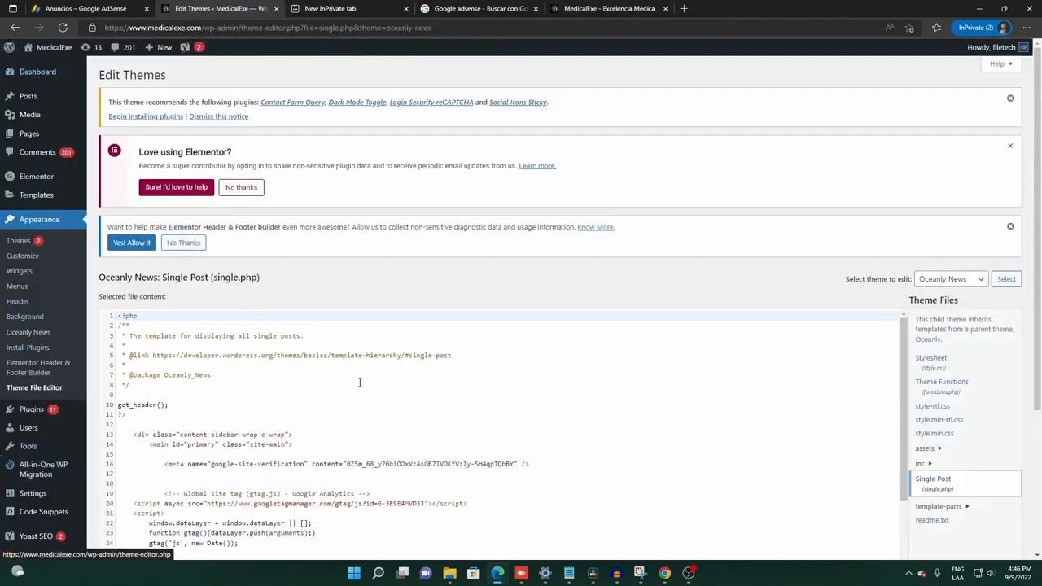
Step: Insert the copied Horizontal_MedicalExe ad code on new lines below the existing adsbygoogle script in the Single Post template
scroll(429, 404, "down", 3)
scroll(429, 404, "down", 2)
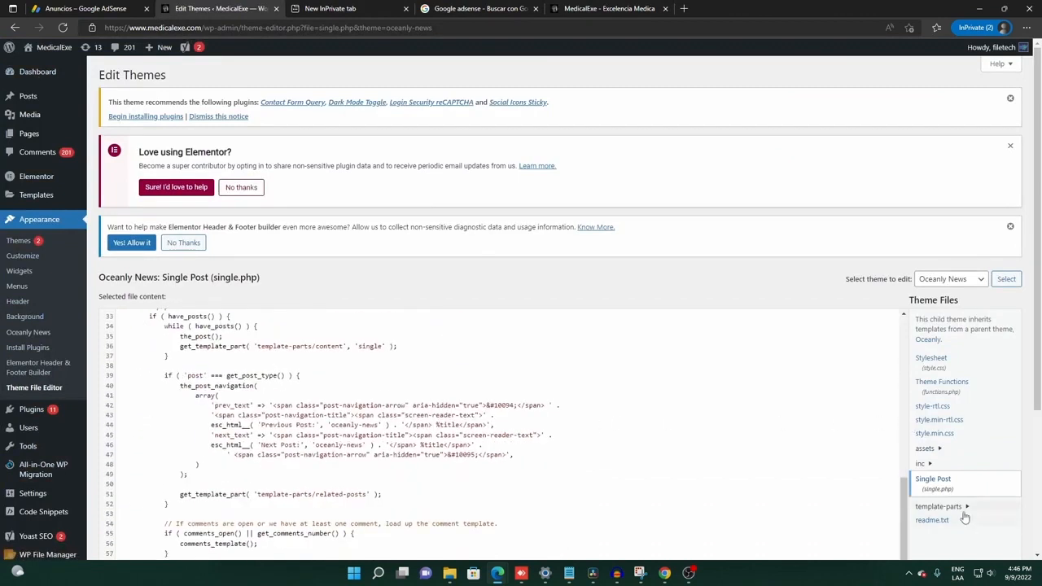
scroll(545, 412, "up", 3)
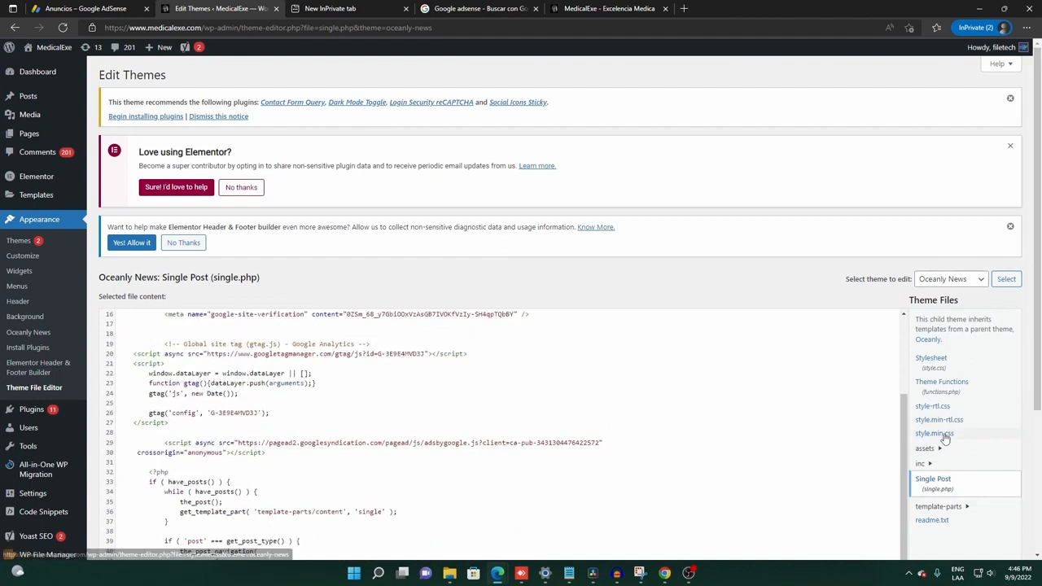
left_click(377, 421)
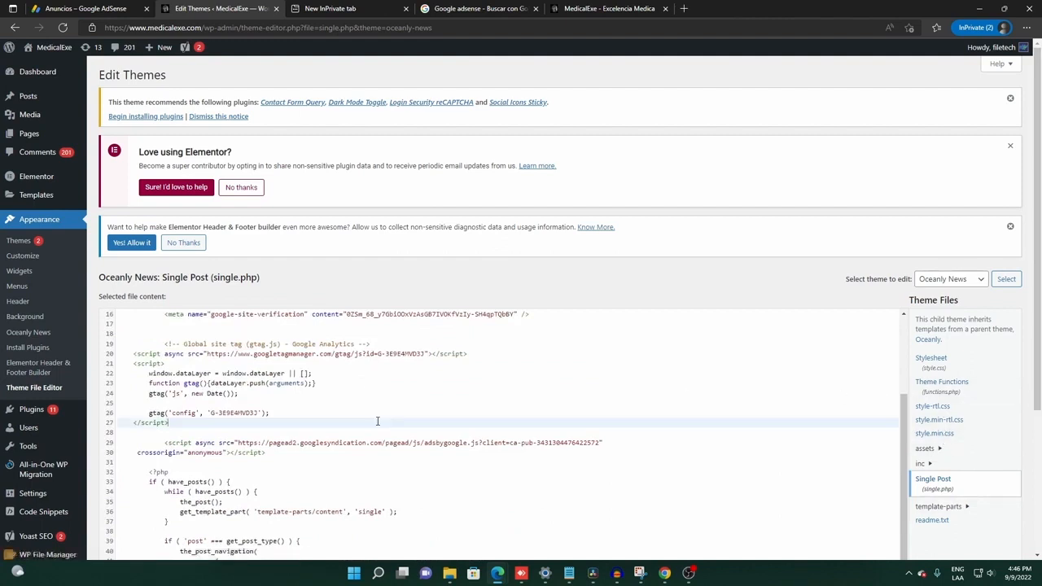
left_click(284, 449)
key("Return")
key("Return")
key("Return")
key("ctrl+v")
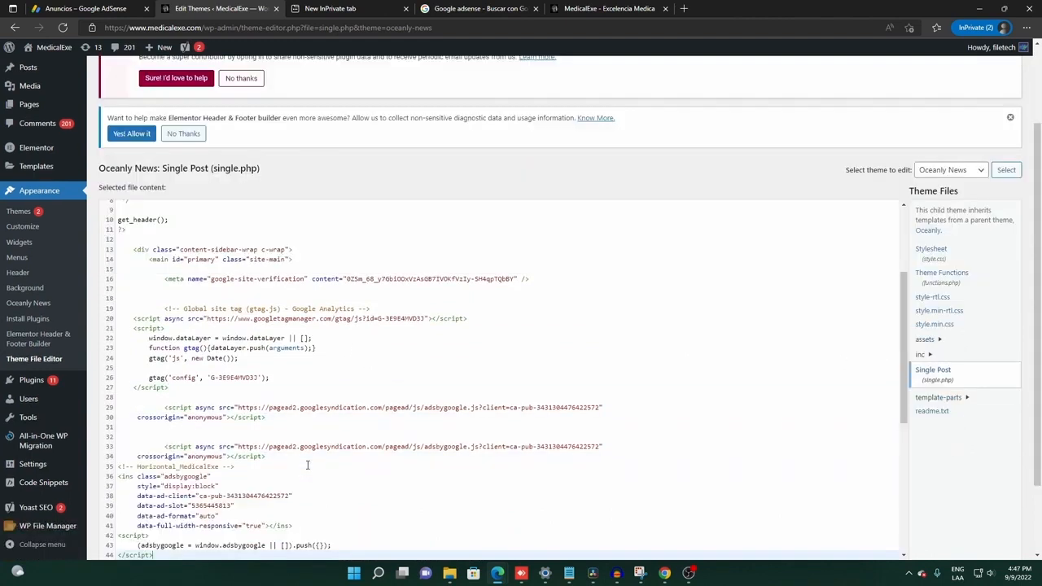
Step: Indent the pasted ad code's script block, its ins element and the Horizontal_MedicalExe comment to match the surrounding code
scroll(307, 465, "down", 2)
left_click(119, 424)
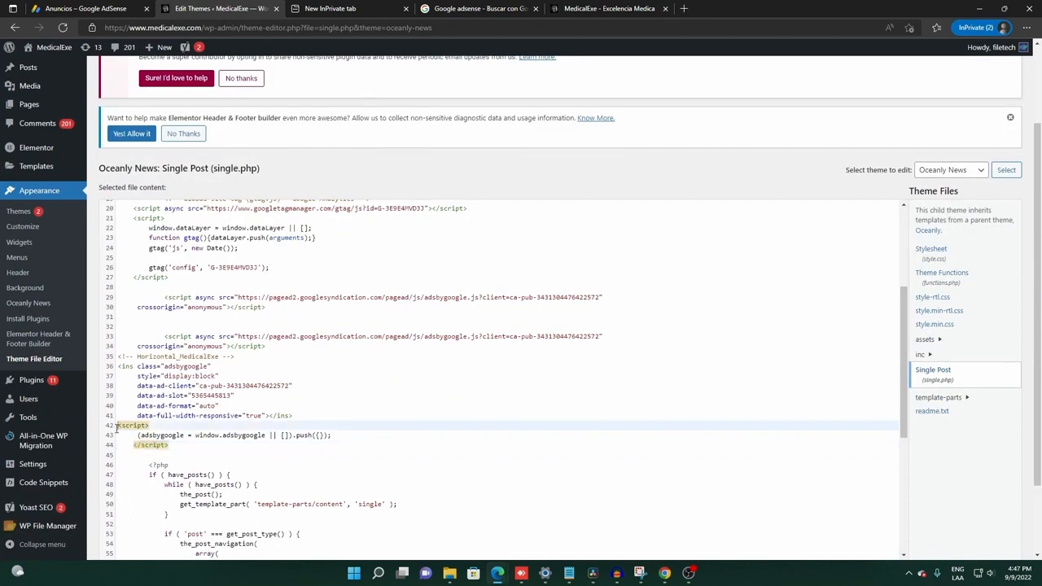
left_click(121, 368, "shift")
key("Tab")
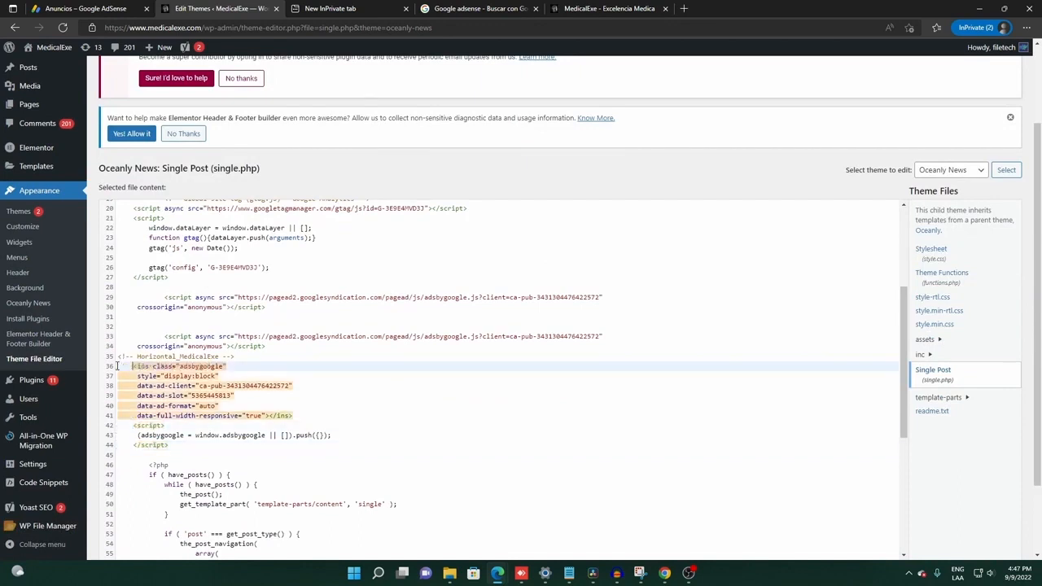
left_click(118, 356)
key("Tab")
Step: Save the edited single.php theme file and switch to the published MedicalExe homepage
scroll(585, 350, "down", 1)
scroll(585, 350, "down", 3)
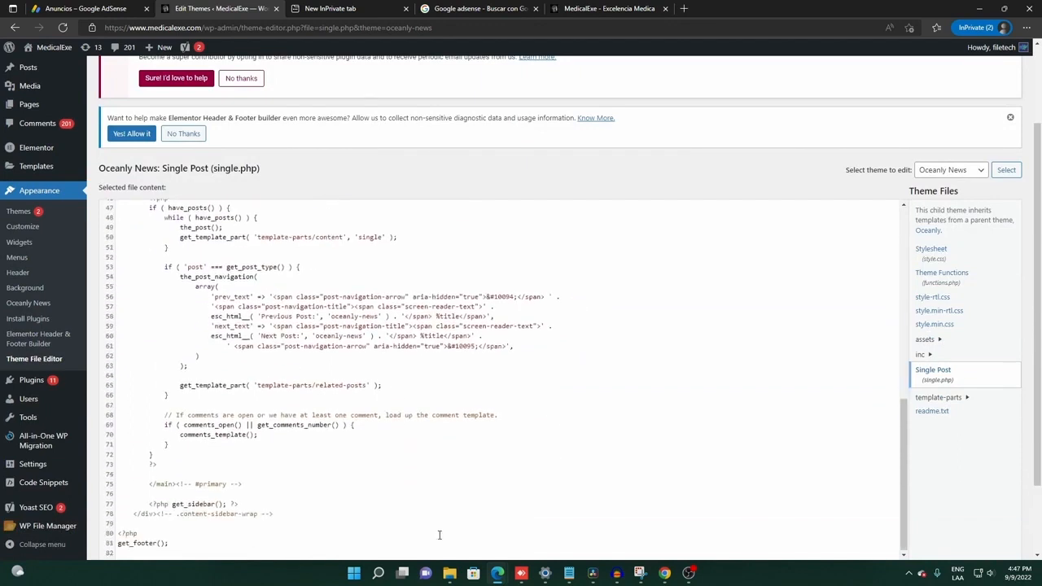
scroll(771, 208, "down", 1)
left_click(122, 504)
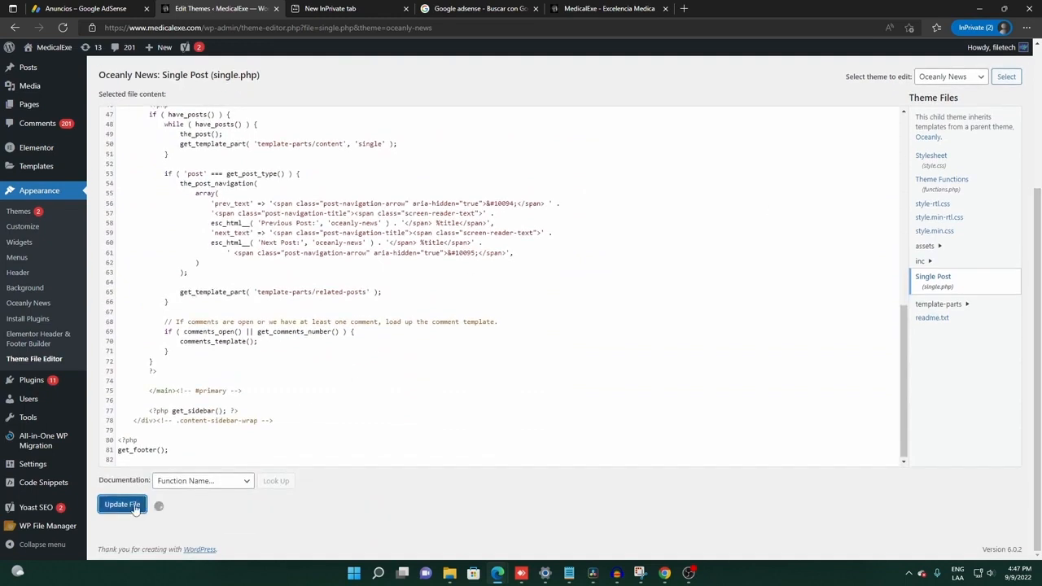
scroll(762, 191, "up", 5)
left_click(594, 9)
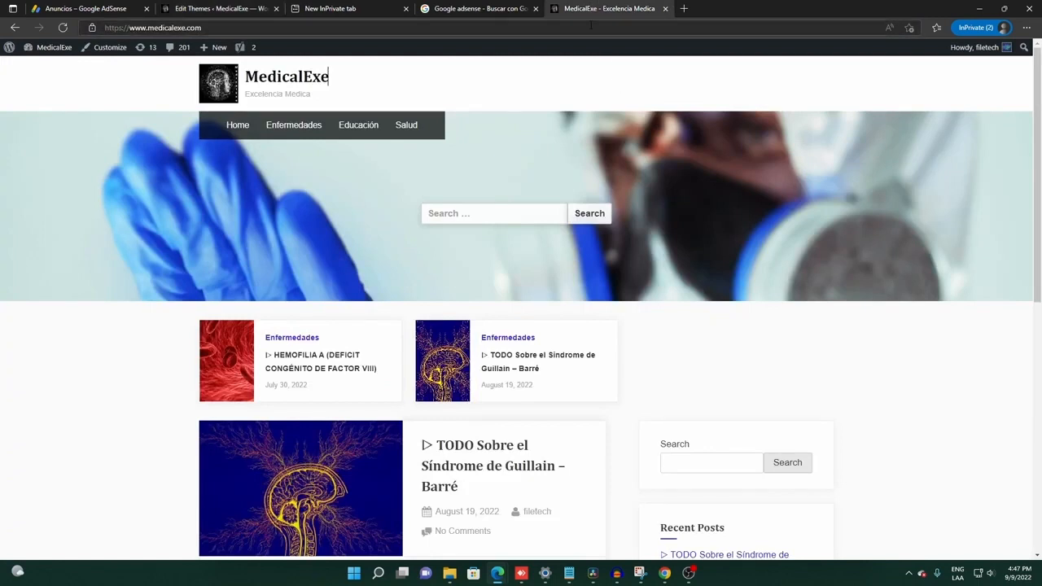
Step: Open filetechn.com in a new browser tab to examine how its ads are displayed, and return to the MedicalExe homepage
left_click(683, 8)
type("filetechn.com")
key("Return")
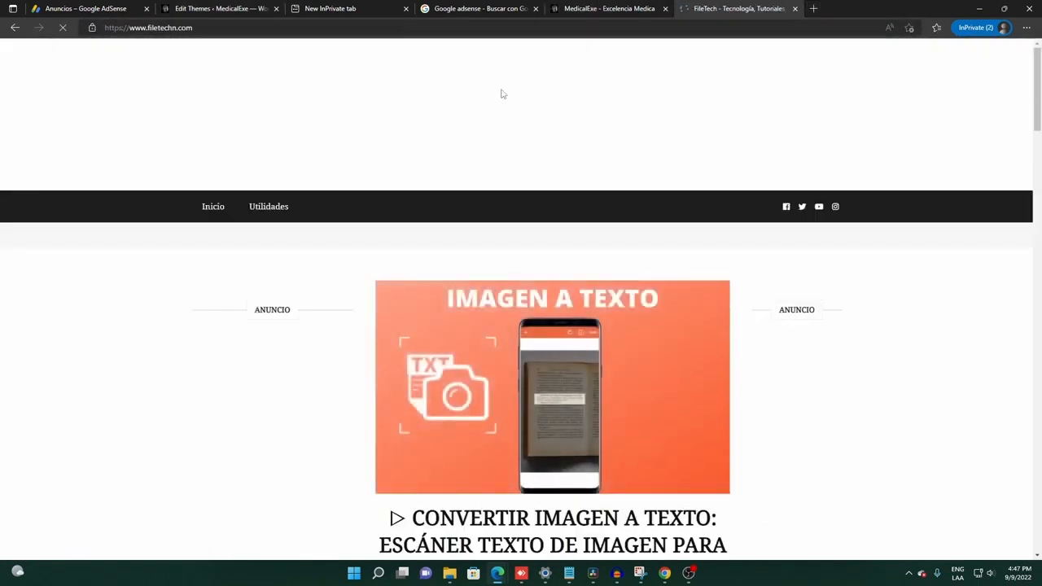
scroll(465, 91, "down", 4)
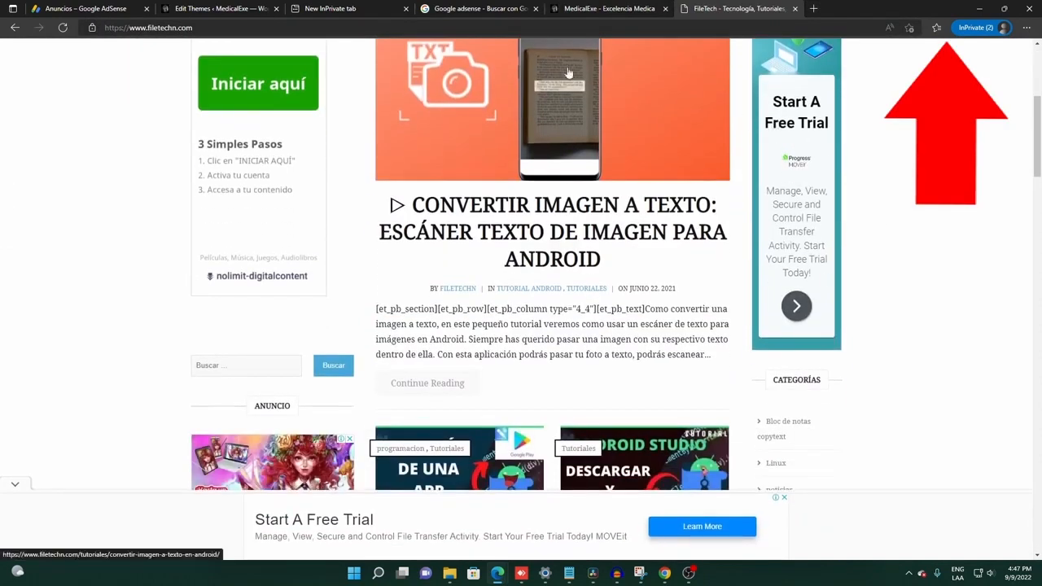
left_click(116, 7)
left_click(609, 8)
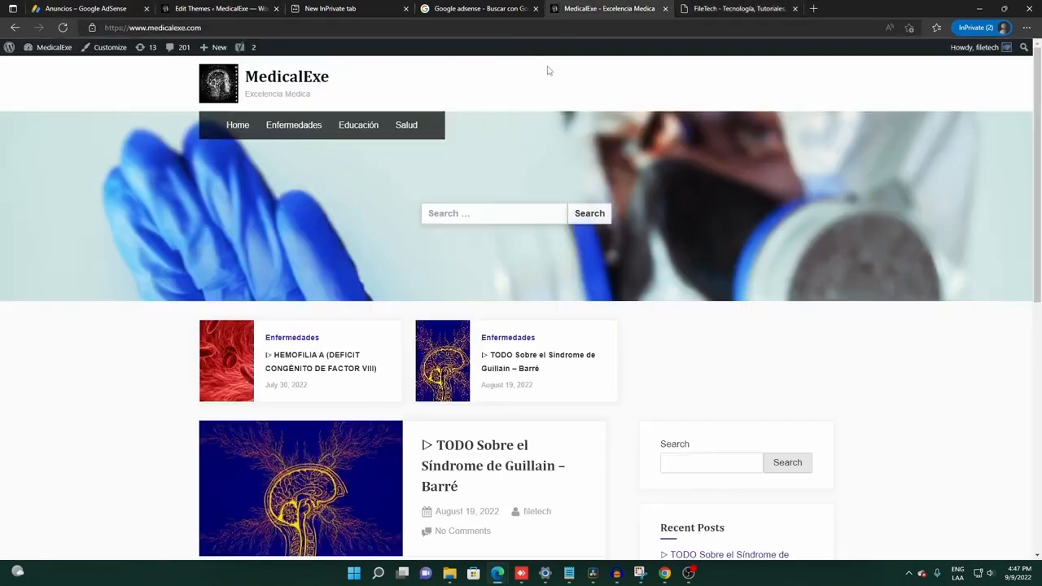